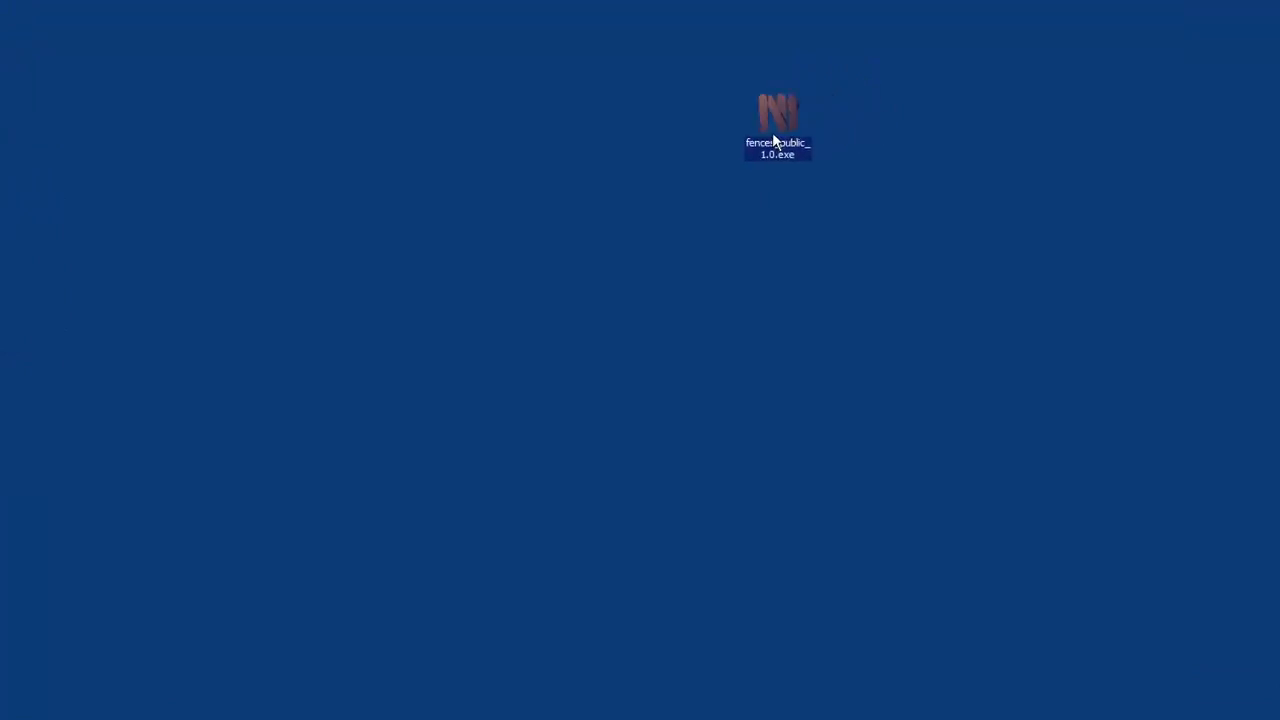
Launch the fences_public_1.0.exe installer and accept the terms of the license agreement
{"action": "double_click", "coordinate": [498, 368]}
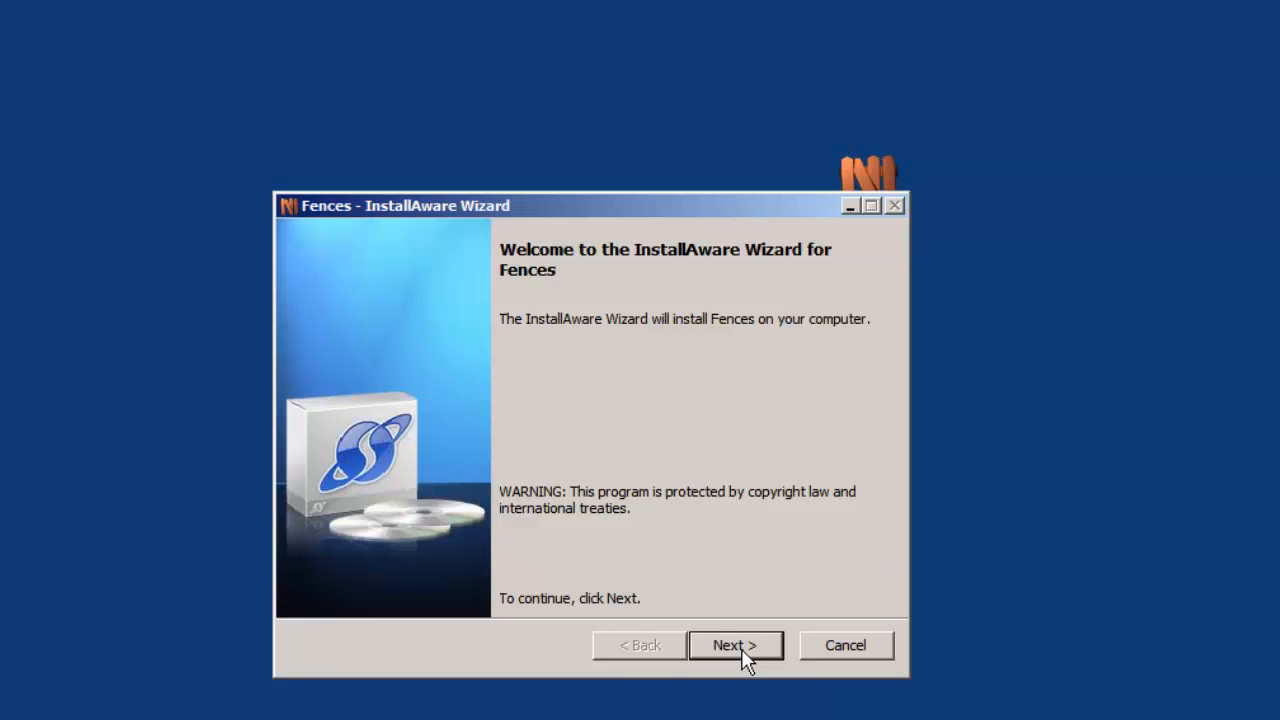
{"action": "left_click", "coordinate": [738, 648]}
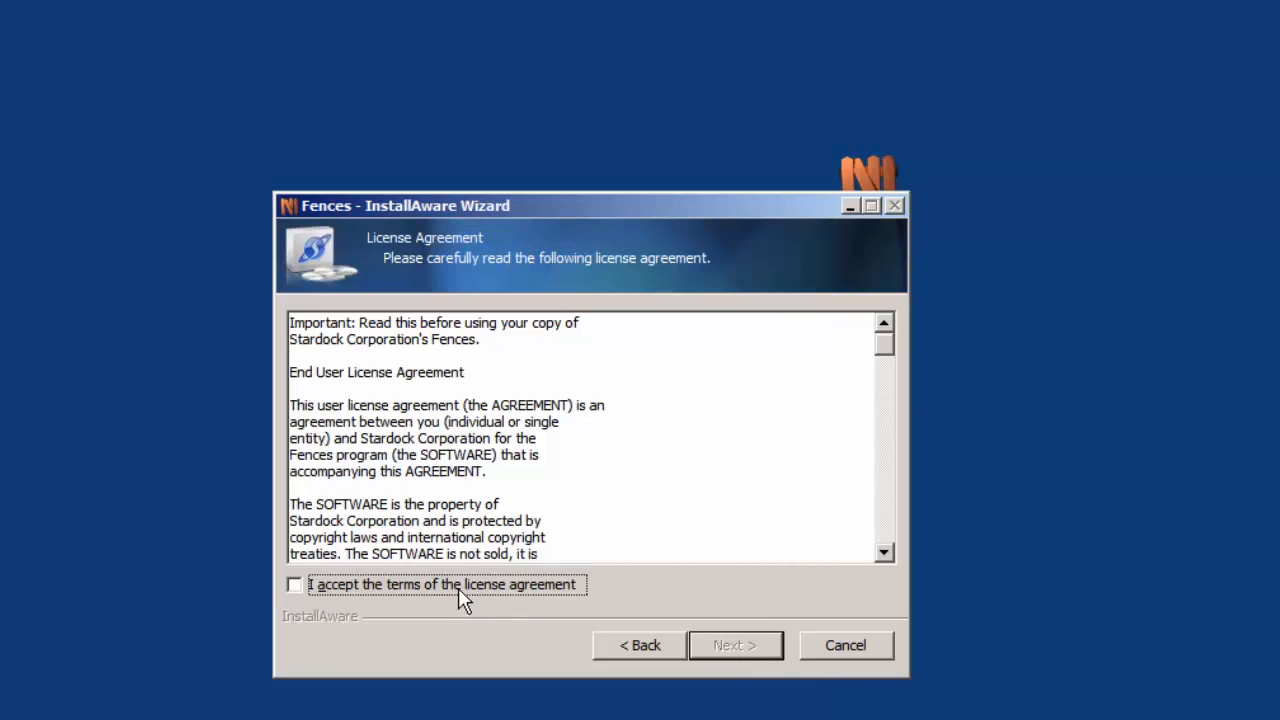
{"action": "left_click", "coordinate": [462, 590]}
{"action": "left_click", "coordinate": [740, 647]}
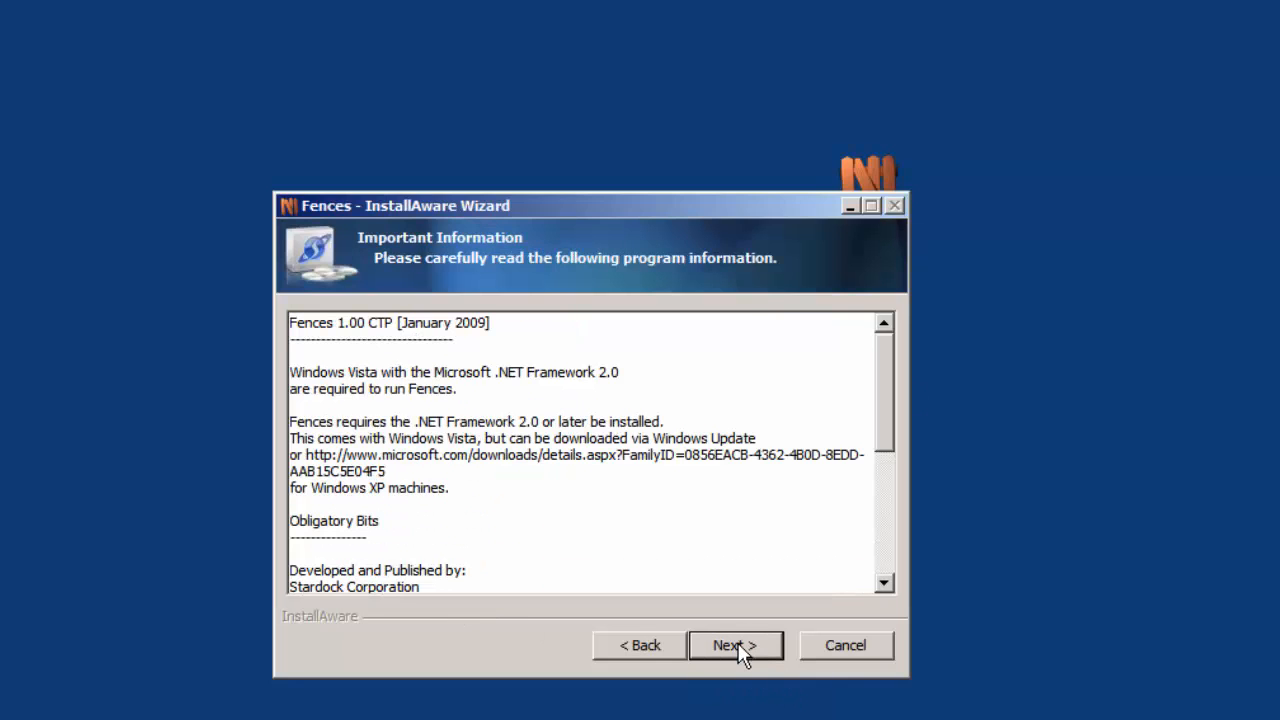
Install Fences with the suggested settings and Fences program folder, dismiss the reboot notice and finish the wizard
{"action": "left_click", "coordinate": [738, 647]}
{"action": "left_click", "coordinate": [738, 647]}
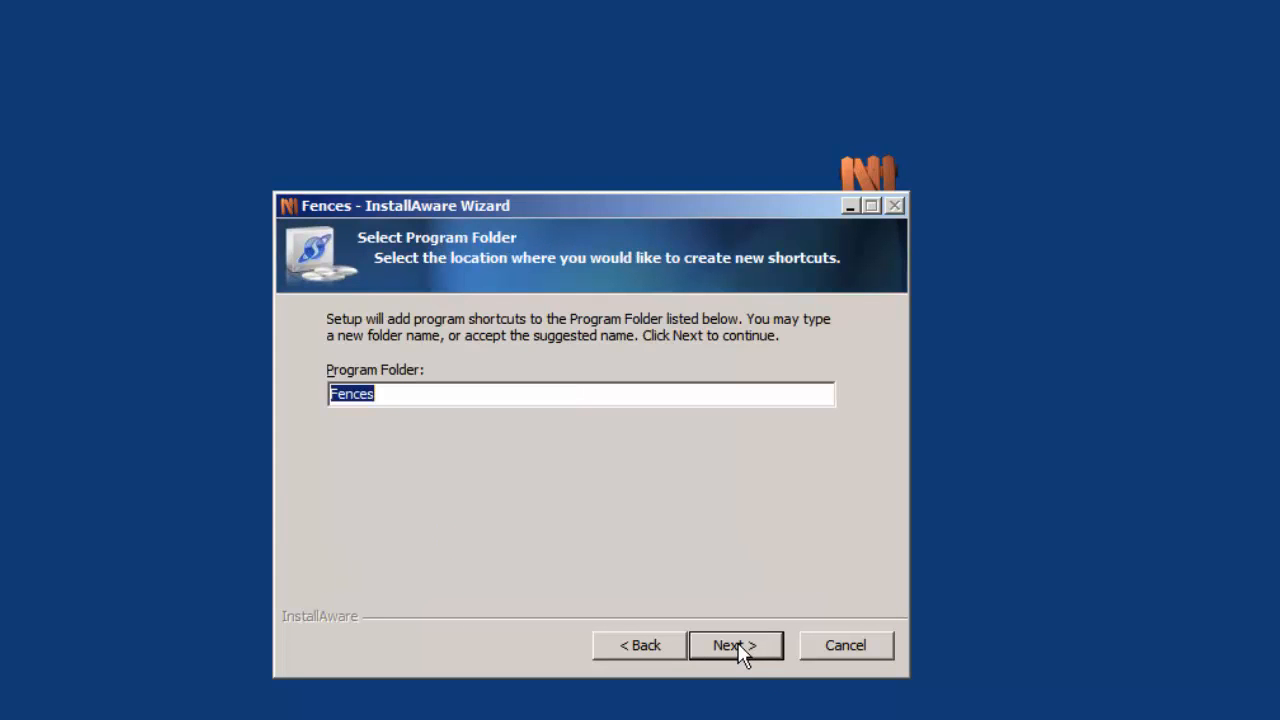
{"action": "left_click", "coordinate": [738, 647]}
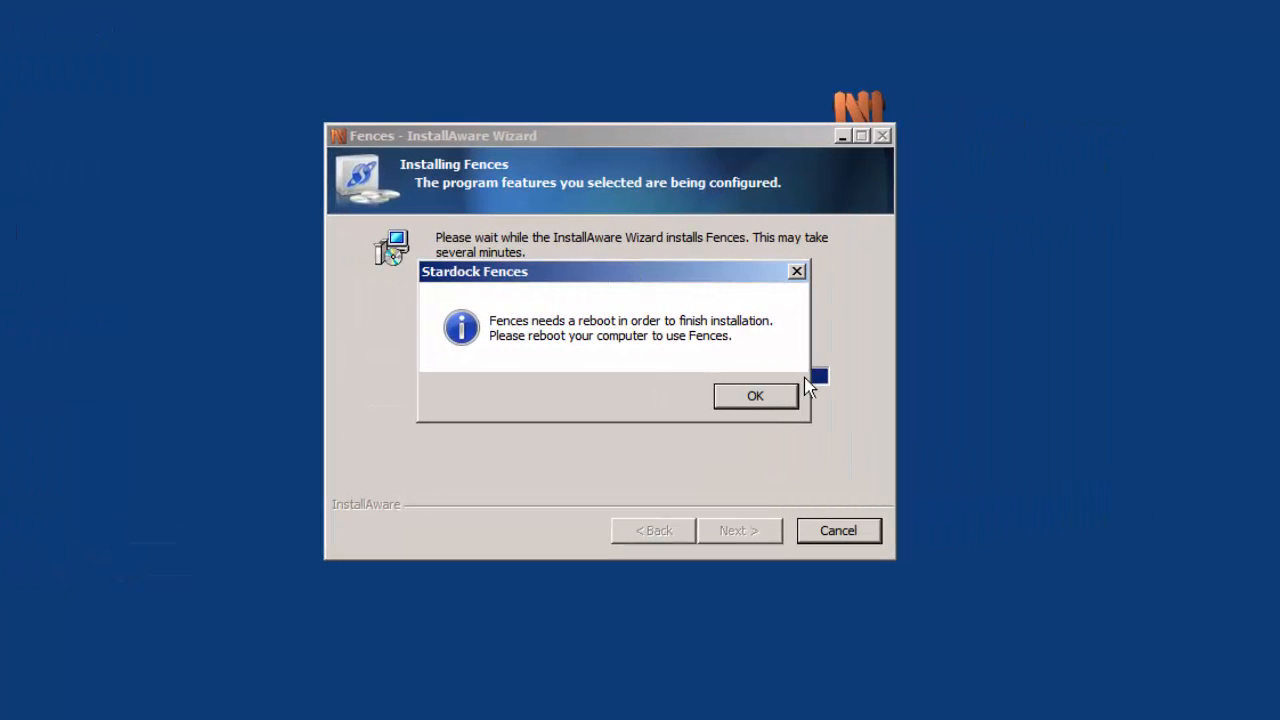
{"action": "left_click", "coordinate": [786, 406]}
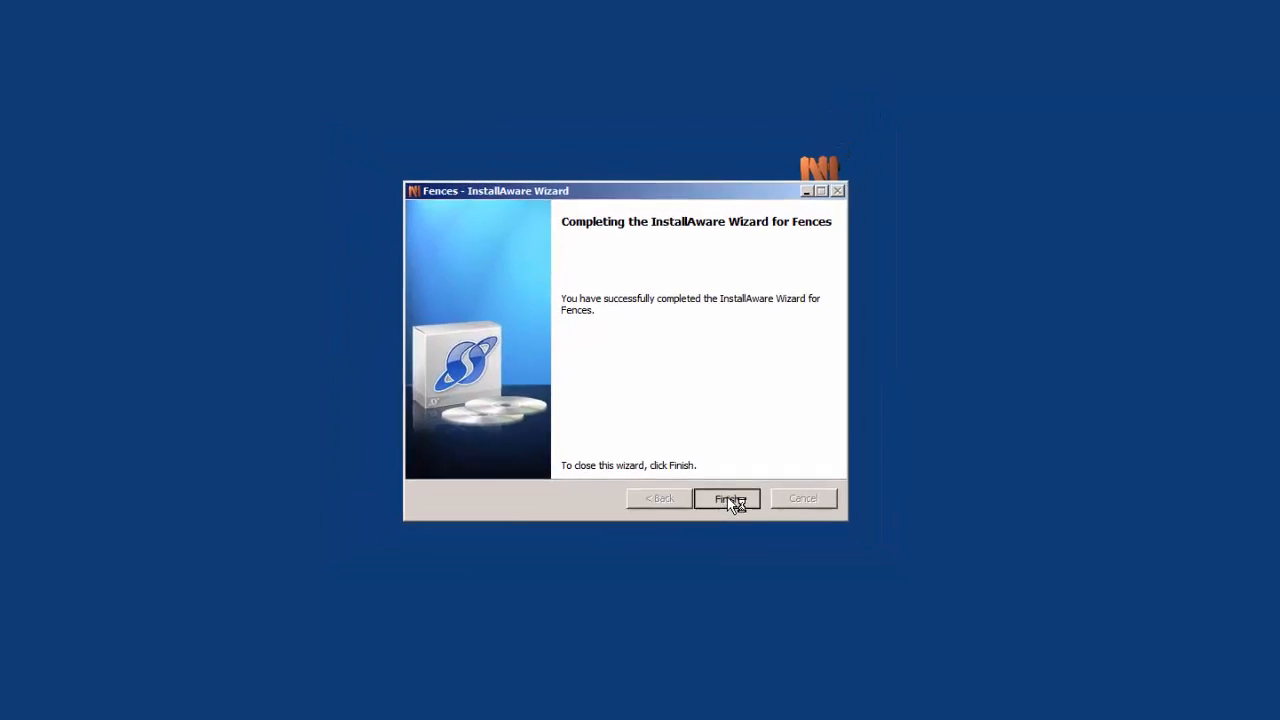
{"action": "left_click", "coordinate": [729, 498]}
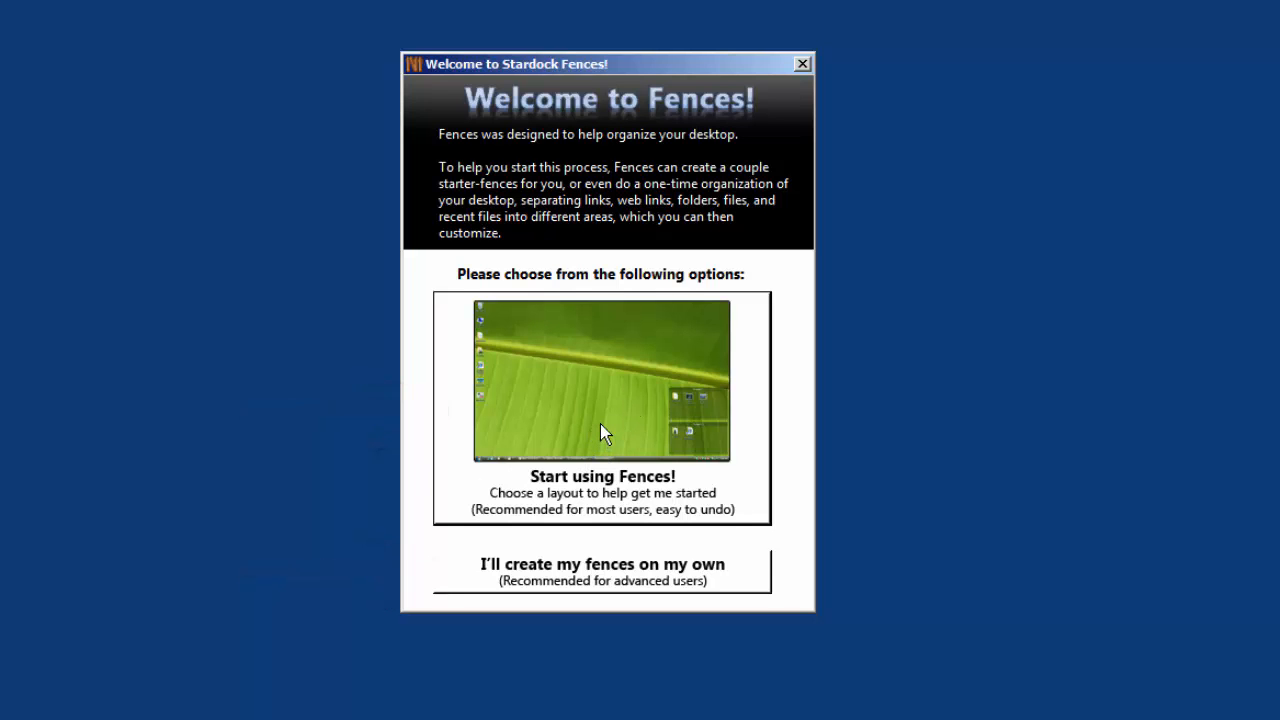
Start using Fences with the "Just create a couple fences" layout and open the Fences settings
{"action": "left_click", "coordinate": [563, 366]}
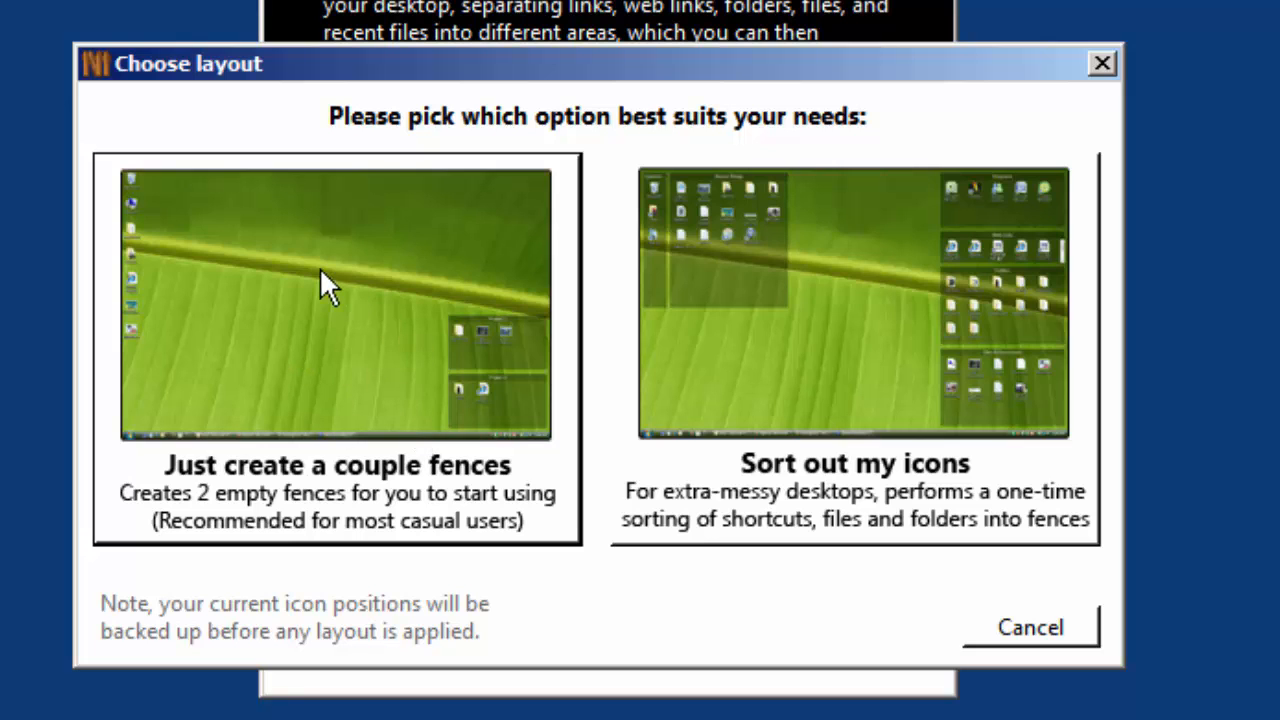
{"action": "left_click", "coordinate": [293, 238]}
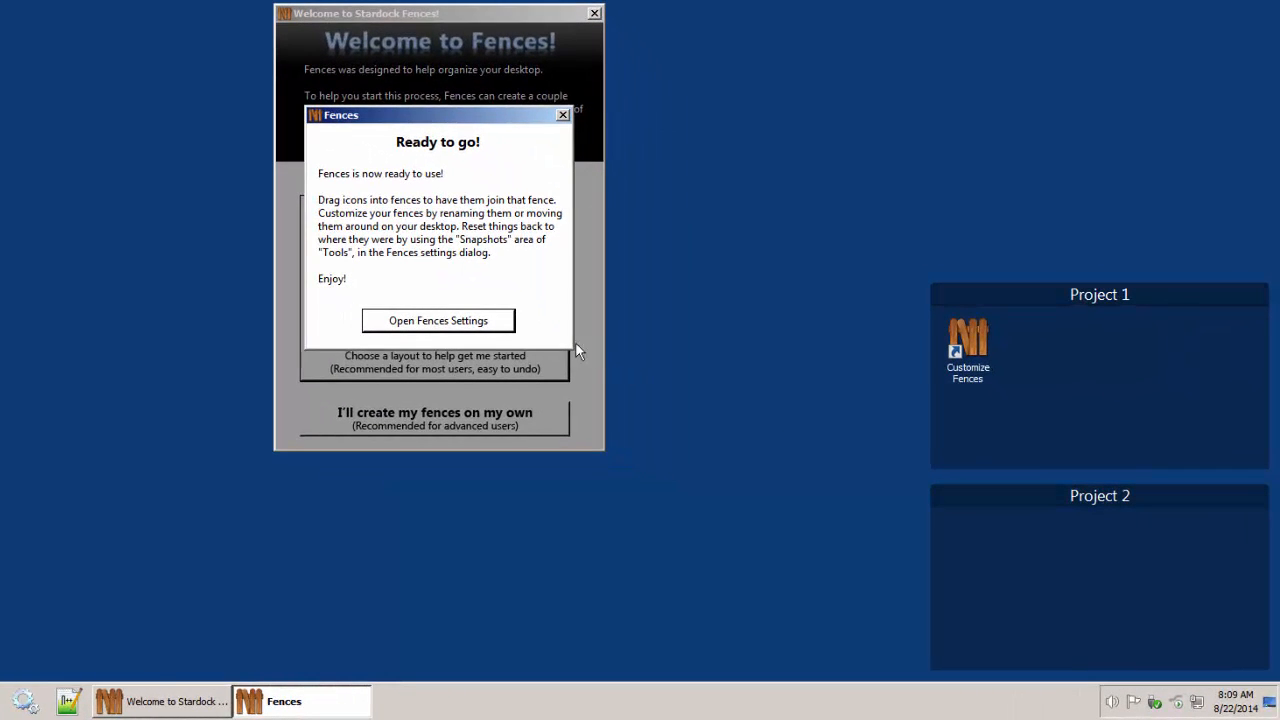
{"action": "left_click", "coordinate": [443, 325]}
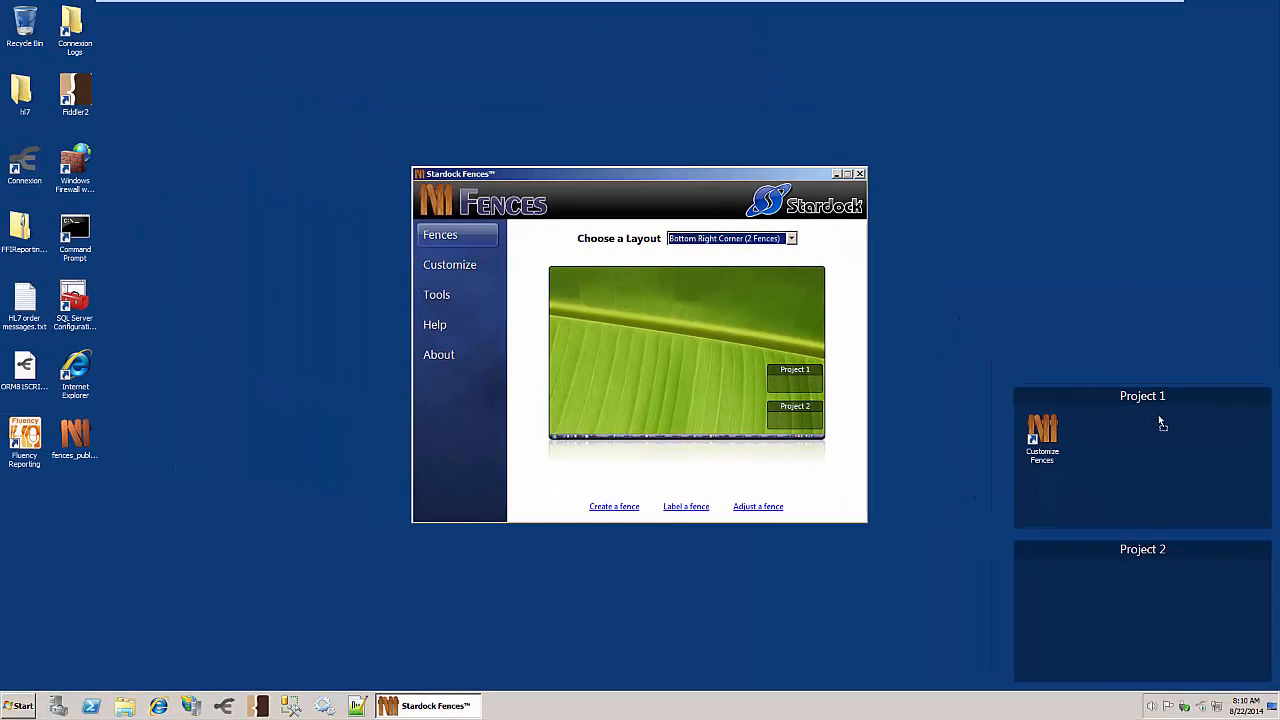
Move the Command Prompt and Windows Firewall desktop shortcuts into the Project 1 fence
{"action": "left_click_drag", "start_coordinate": [1161, 423], "coordinate": [1080, 431]}
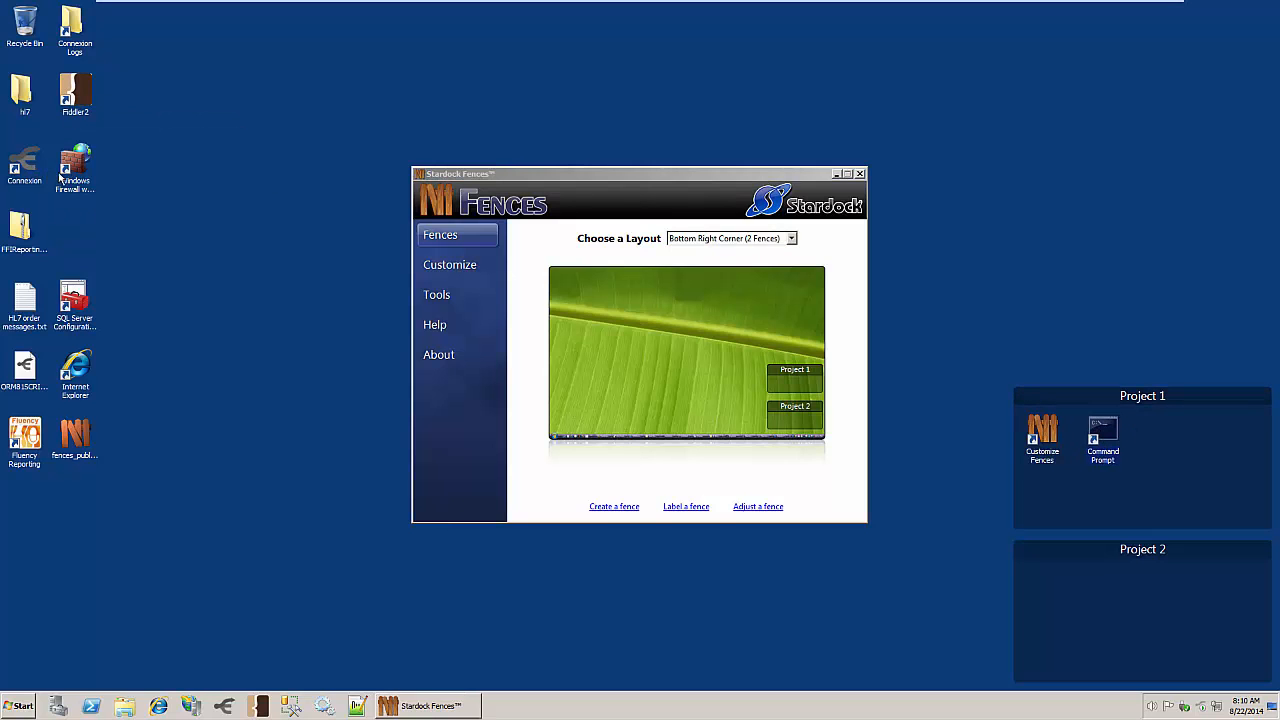
{"action": "left_click_drag", "start_coordinate": [73, 172], "coordinate": [1210, 492]}
{"action": "left_click_drag", "start_coordinate": [1157, 456], "coordinate": [1156, 445]}
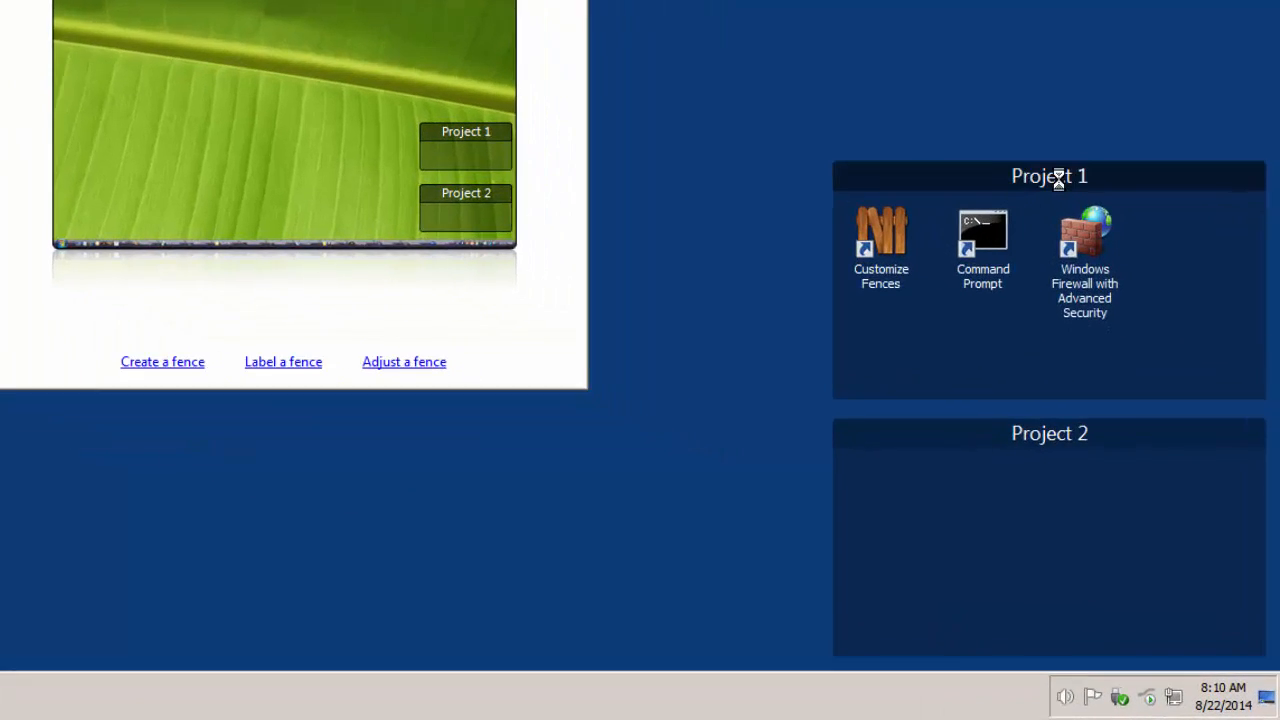
Rename the Project 1 fence to "FFI Admin Tools"
{"action": "right_click", "coordinate": [1058, 180]}
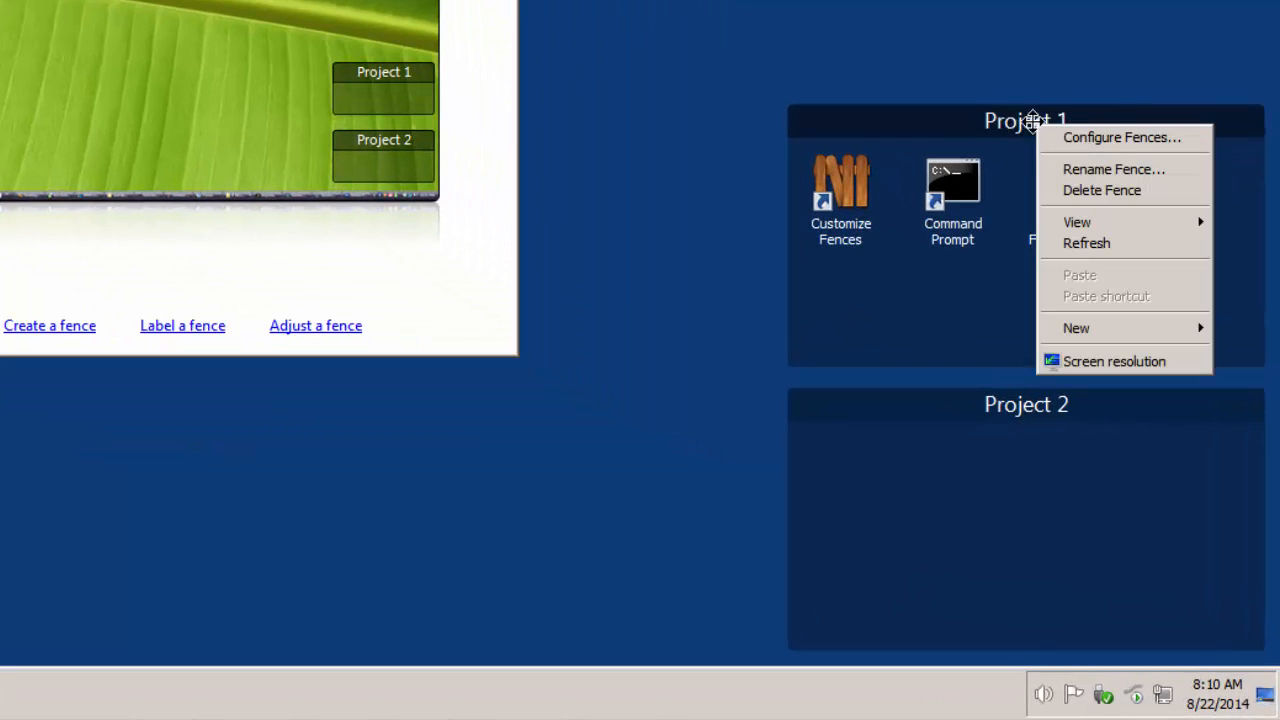
{"action": "left_click", "coordinate": [1117, 170]}
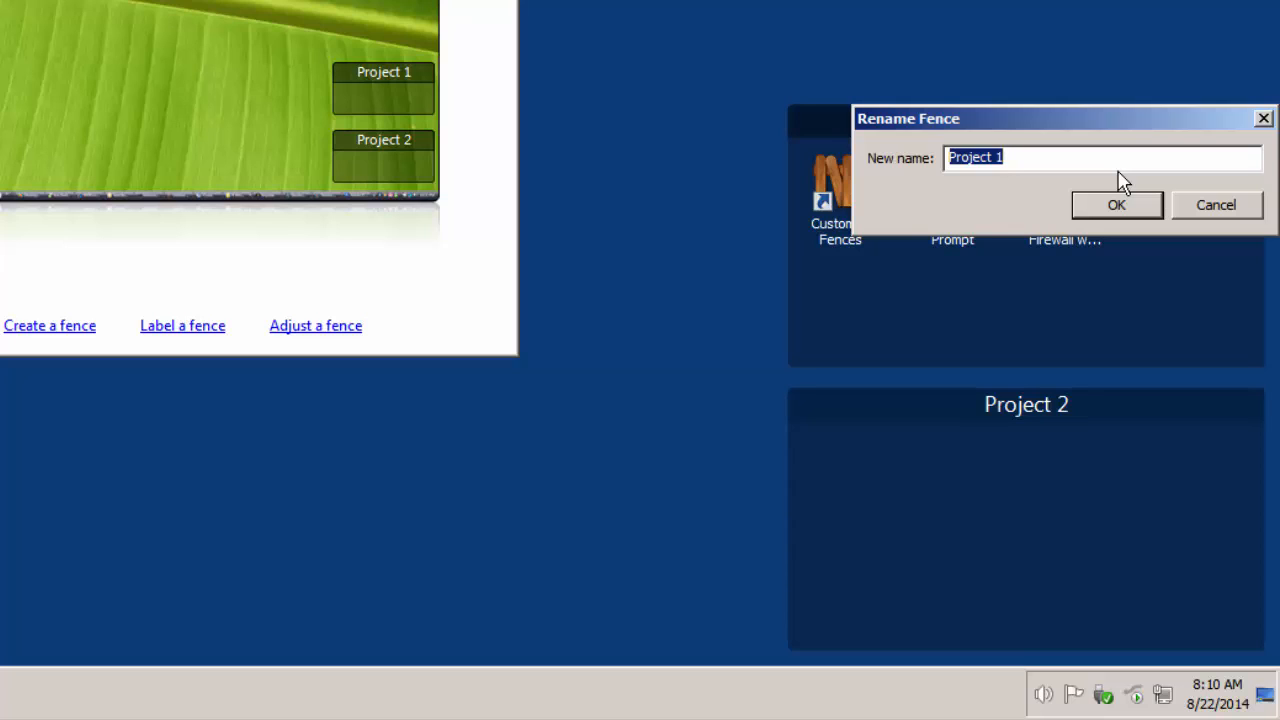
{"action": "type", "text": "FFI"}
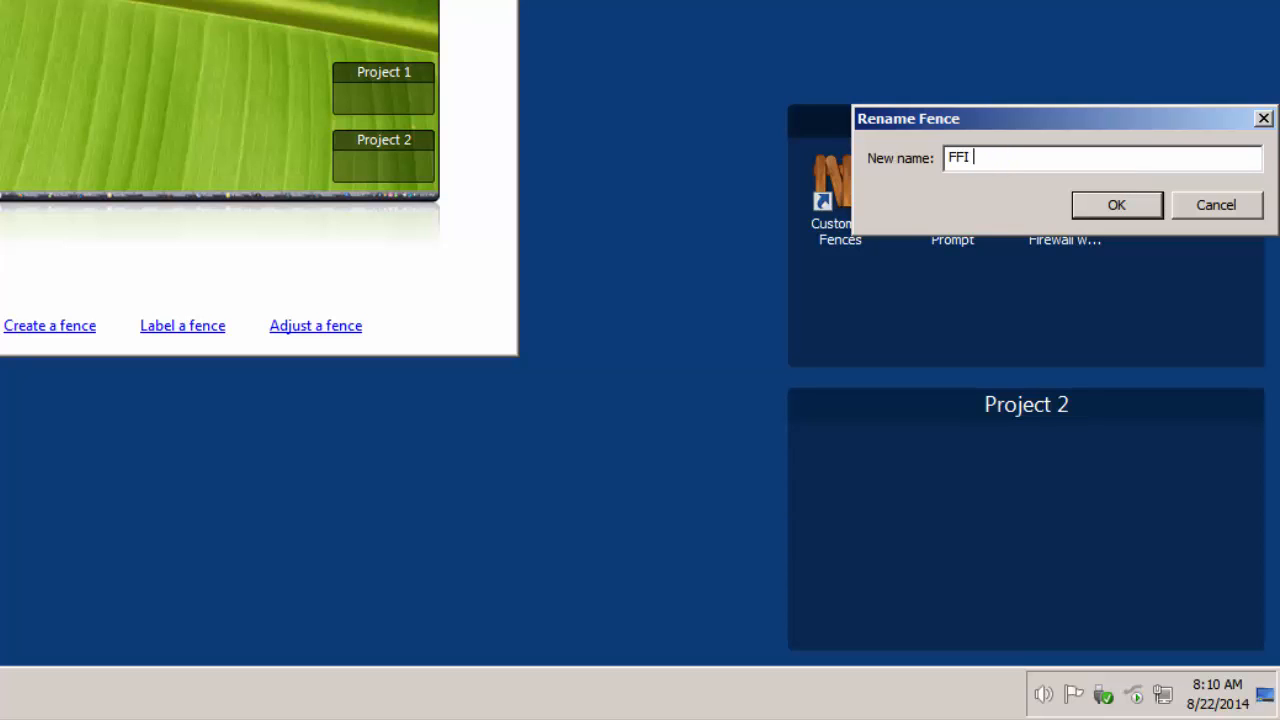
{"action": "type", "text": " Admin Tools"}
{"action": "left_click", "coordinate": [1116, 205]}
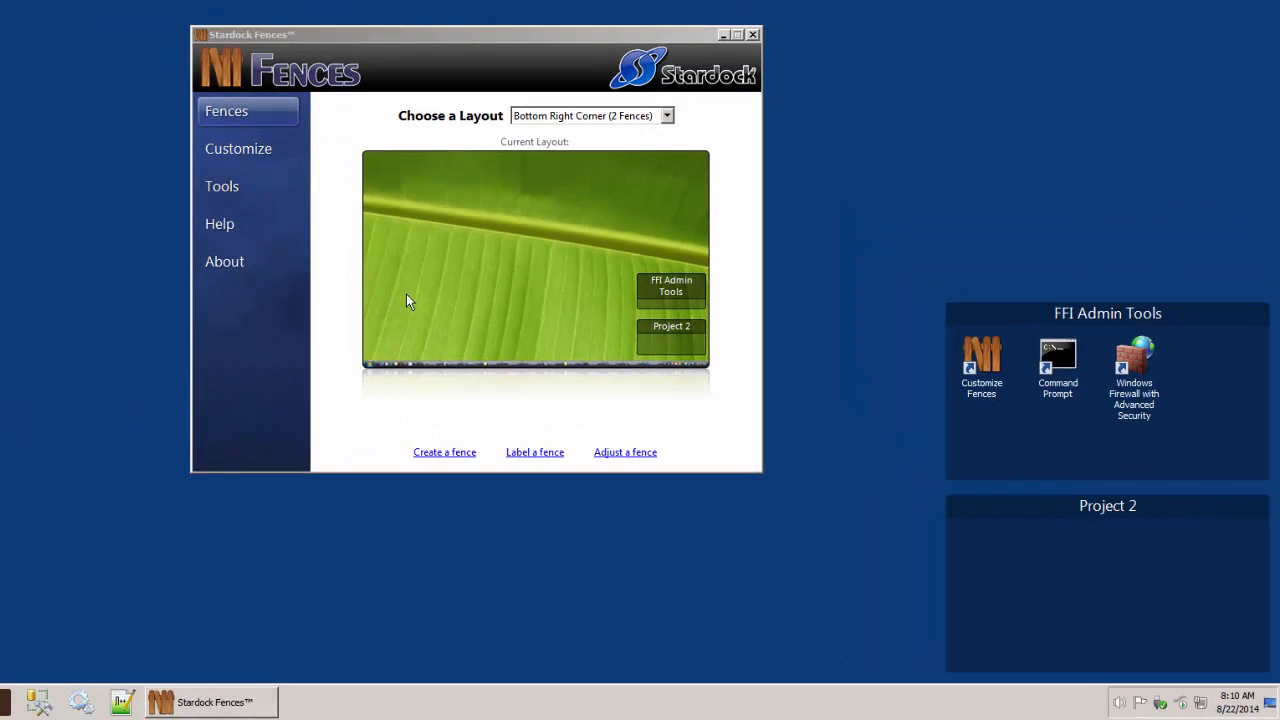
Lower the fence background's transparency setting slightly, and try the fence area outline before switching it off again
{"action": "left_click", "coordinate": [239, 157]}
{"action": "left_click", "coordinate": [240, 155]}
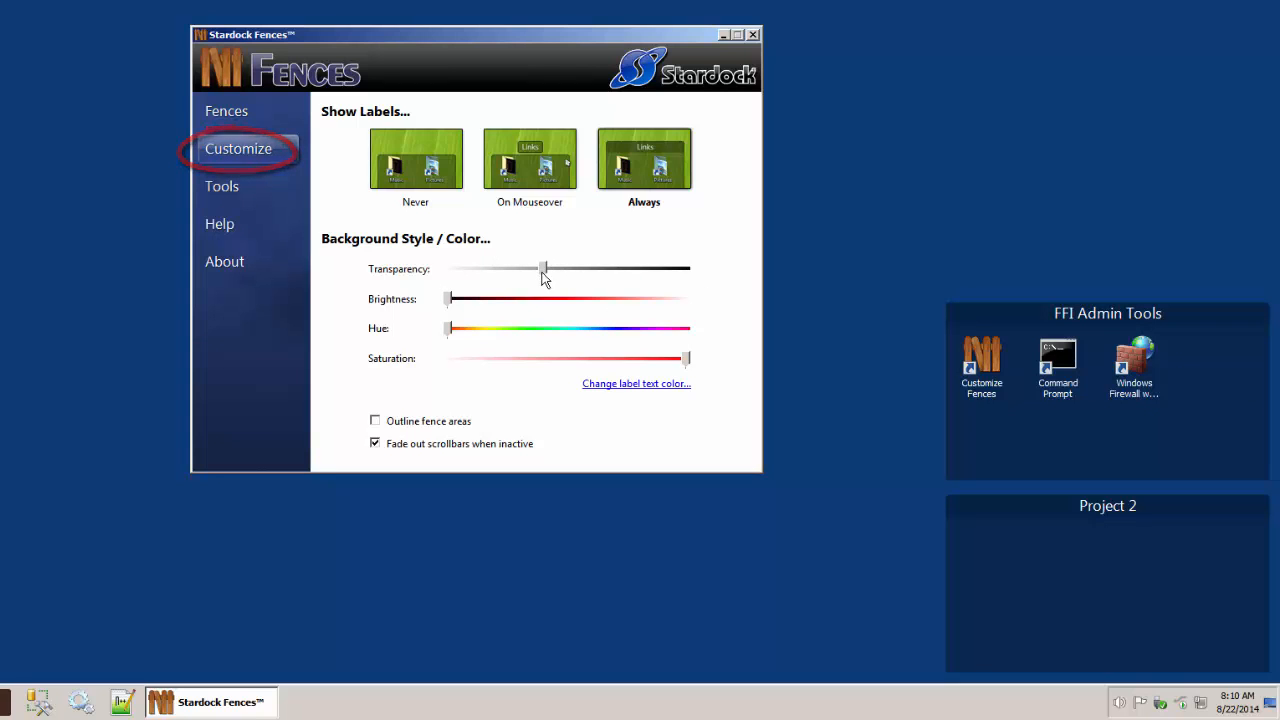
{"action": "mouse_move", "coordinate": [546, 268]}
{"action": "left_mouse_down"}
{"action": "mouse_move", "coordinate": [676, 270]}
{"action": "mouse_move", "coordinate": [475, 272]}
{"action": "mouse_move", "coordinate": [472, 300]}
{"action": "mouse_move", "coordinate": [686, 300]}
{"action": "mouse_move", "coordinate": [407, 300]}
{"action": "left_mouse_up"}
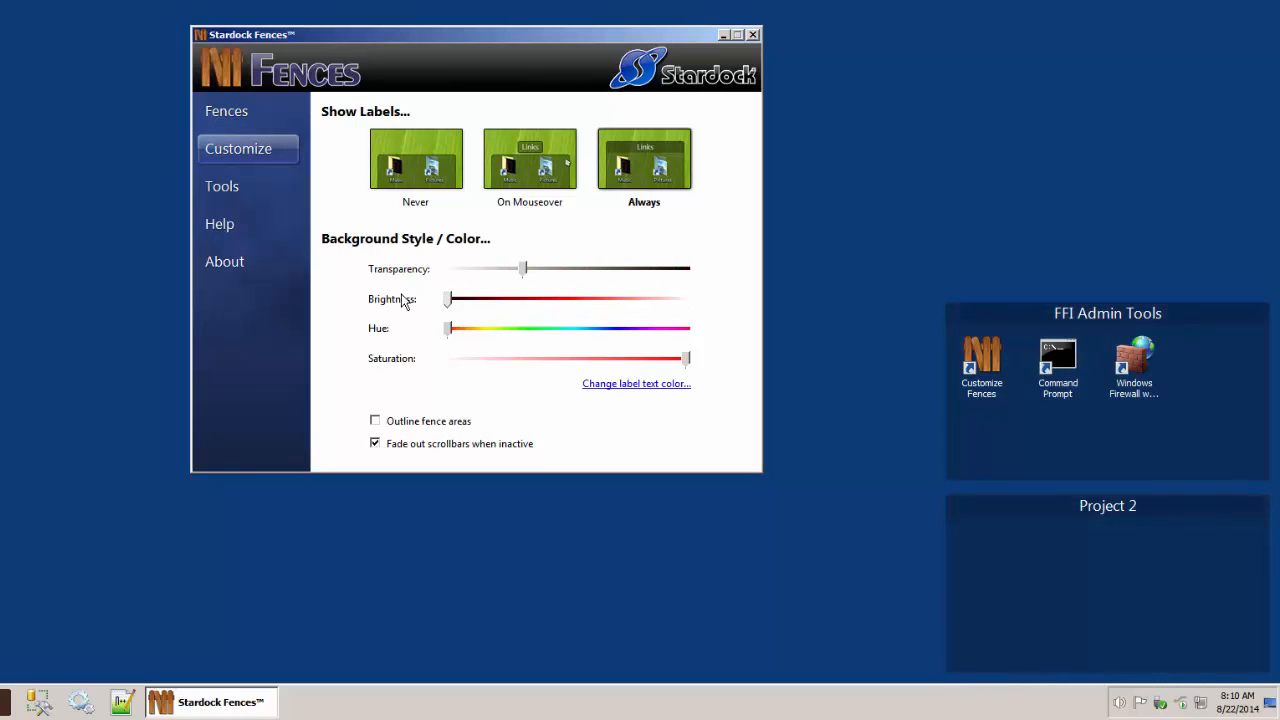
{"action": "left_click", "coordinate": [375, 421]}
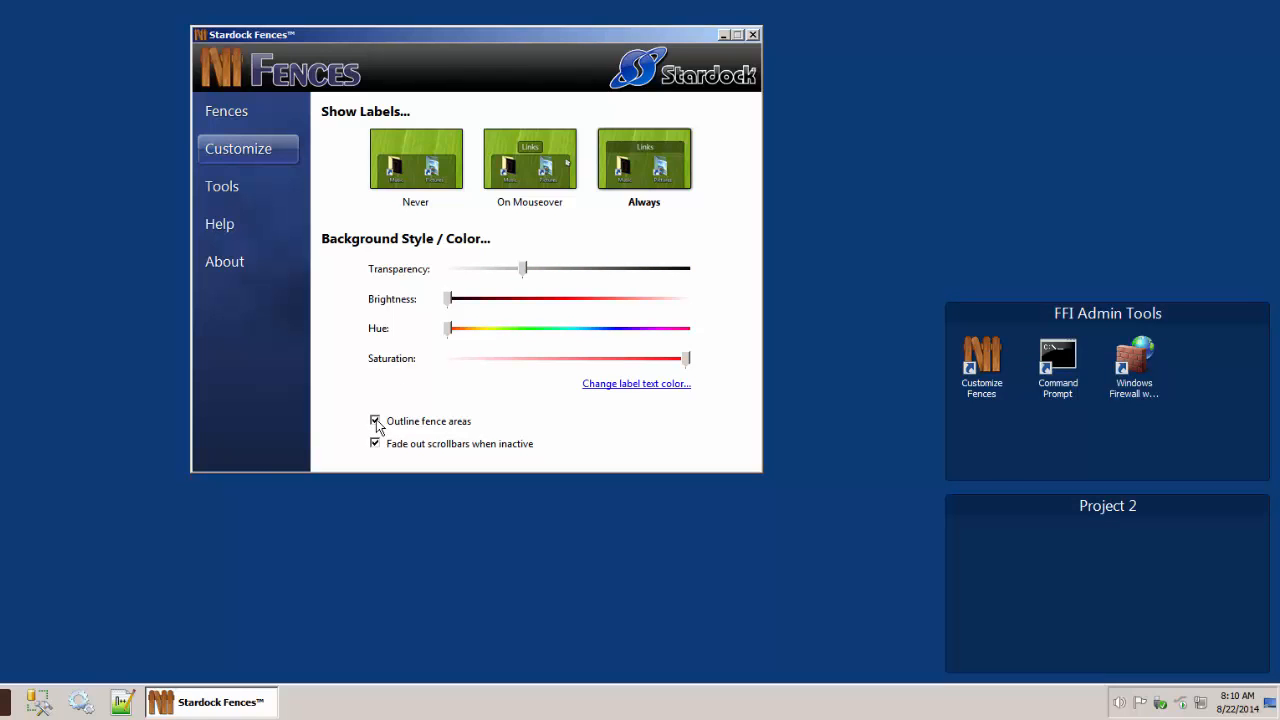
{"action": "left_click", "coordinate": [375, 421]}
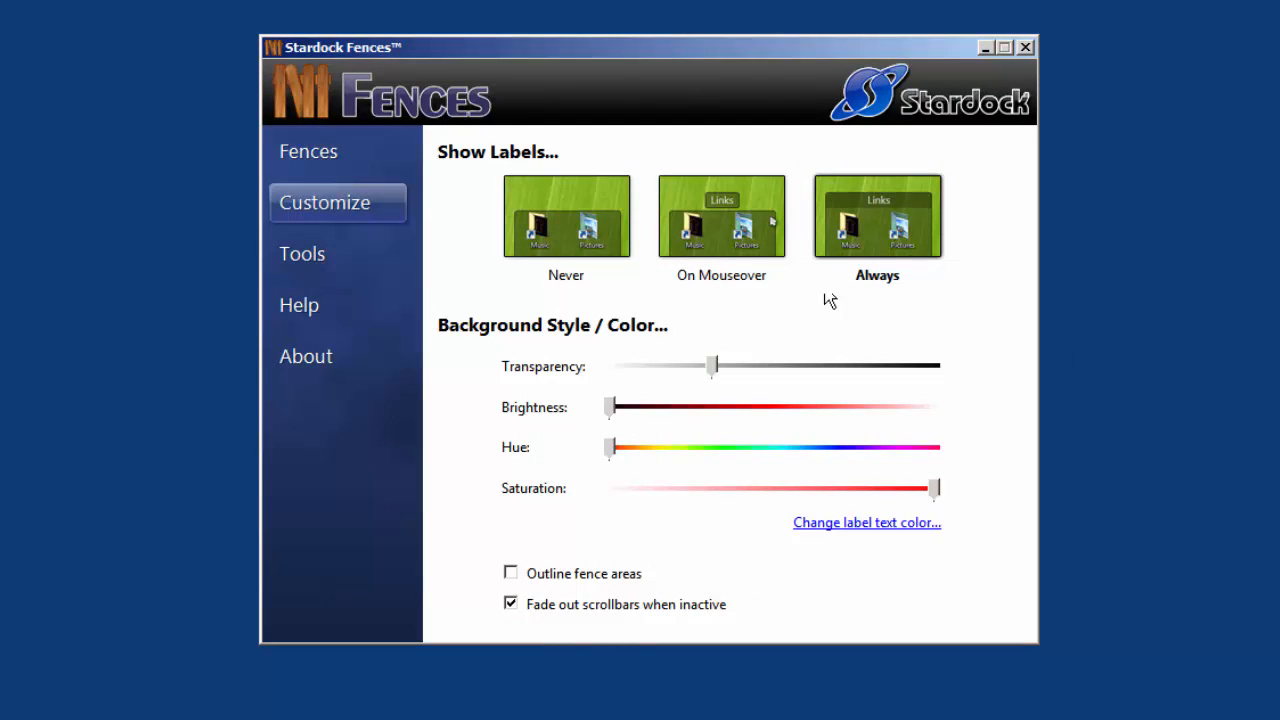
Try showing the fence labels only on mouseover, and set them to never show
{"action": "left_click", "coordinate": [717, 228]}
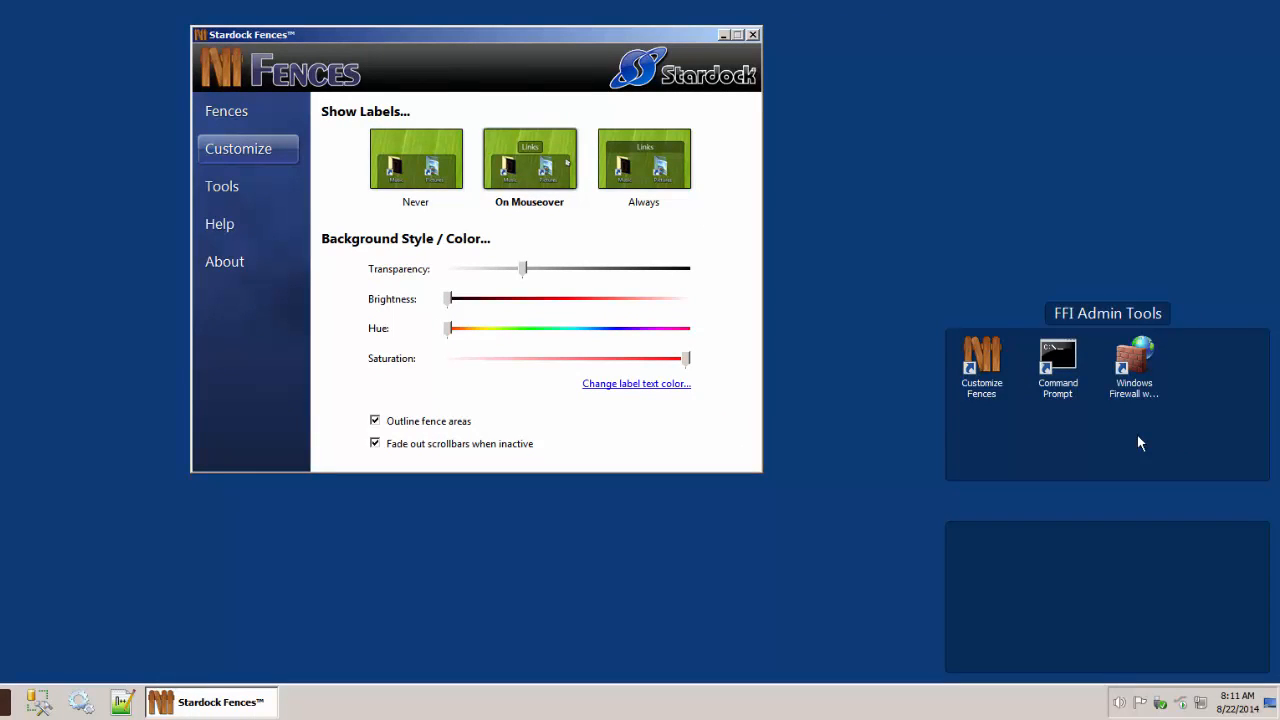
{"action": "left_click", "coordinate": [405, 170]}
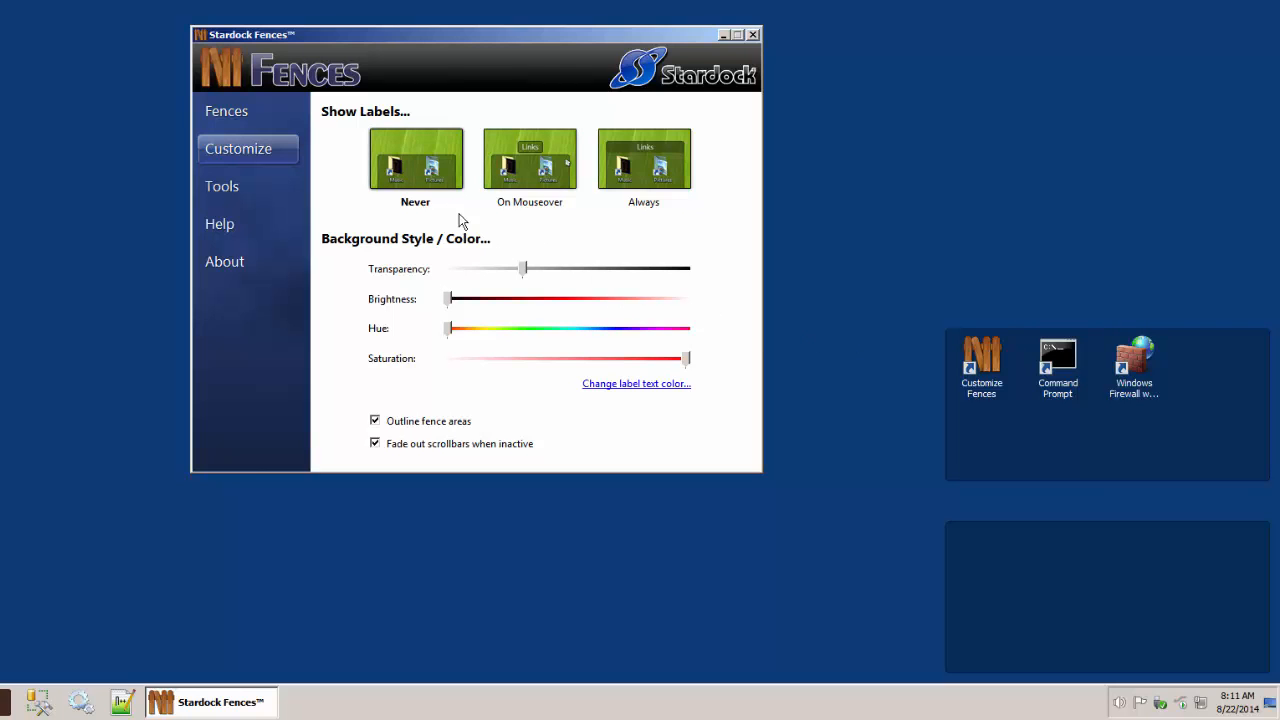
{"action": "left_click_drag", "start_coordinate": [523, 268], "coordinate": [371, 198]}
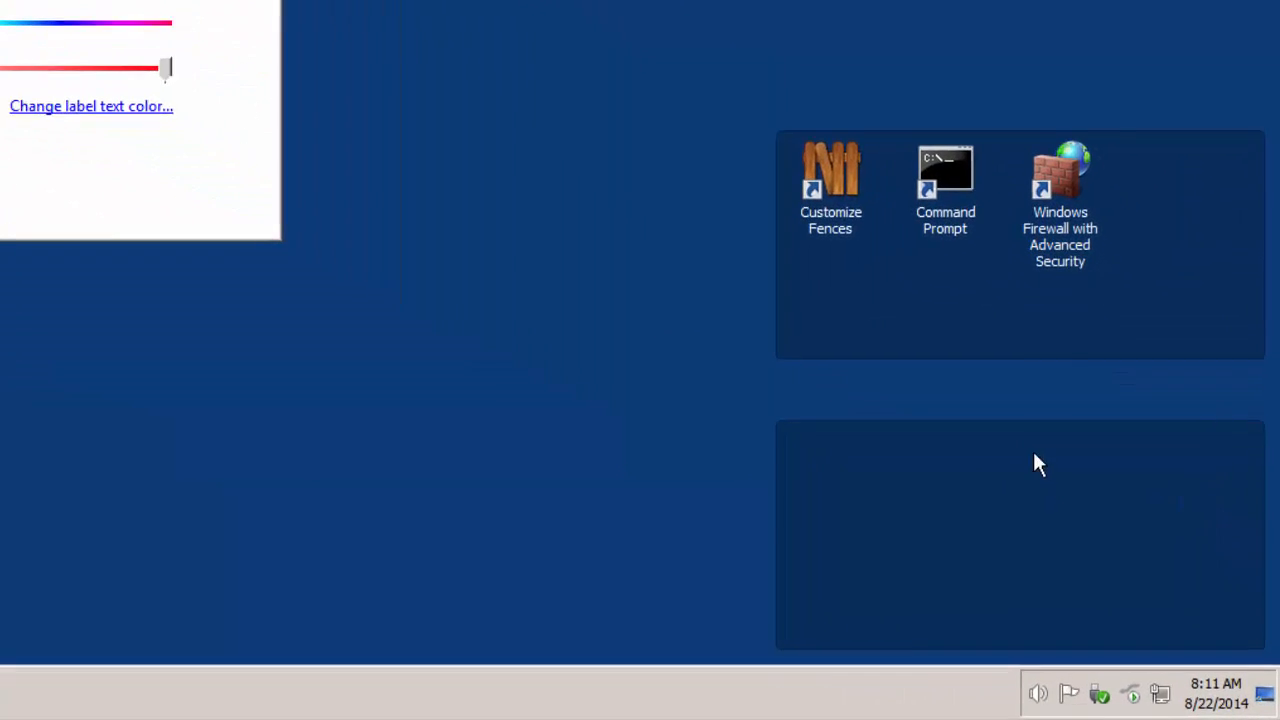
Delete the empty Project 2 fence and confirm the deletion
{"action": "right_click", "coordinate": [1119, 532]}
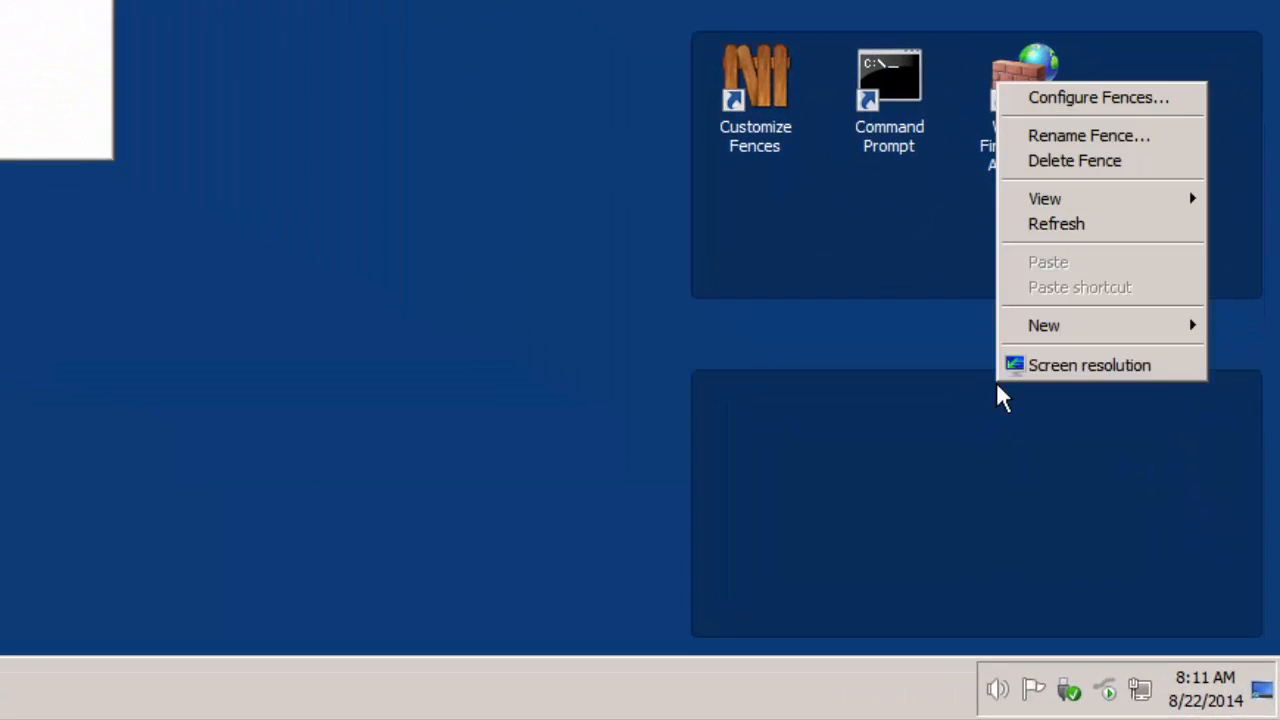
{"action": "left_click", "coordinate": [1128, 162]}
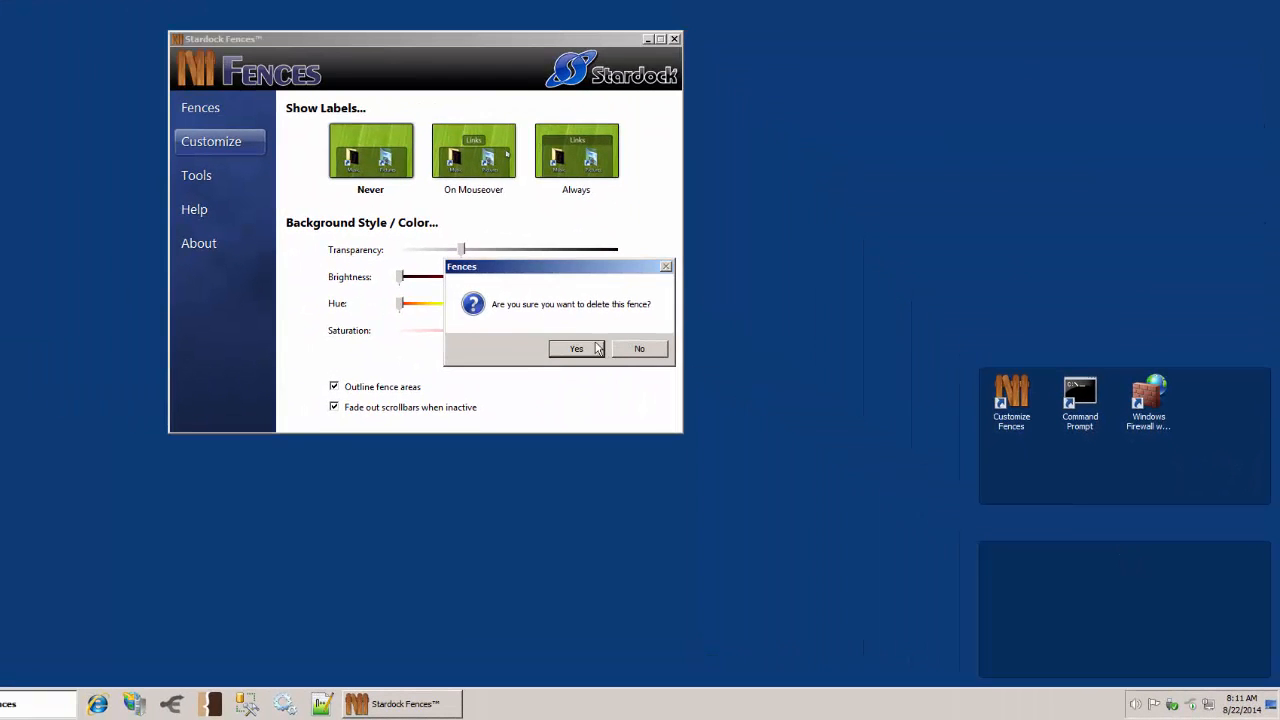
{"action": "left_click", "coordinate": [576, 349]}
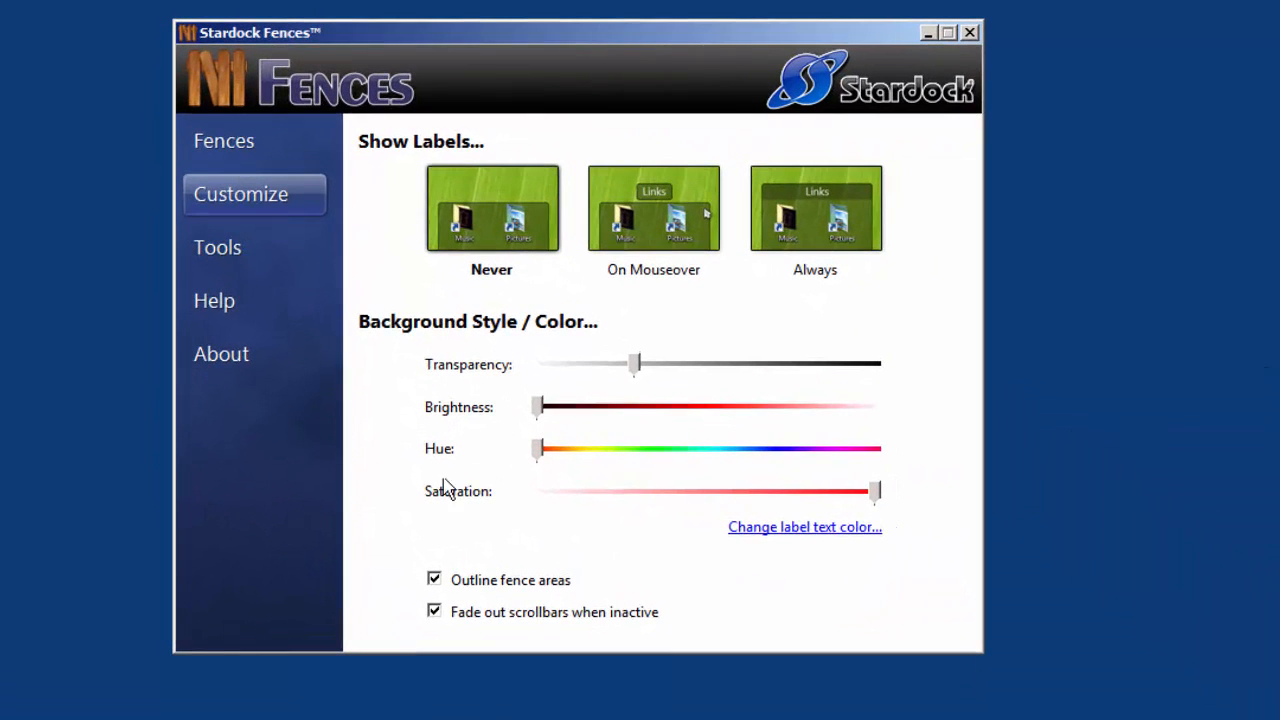
Create a new rectangular fence on the empty desktop area below the settings window and name it "Internet Tools"
{"action": "left_click", "coordinate": [228, 141]}
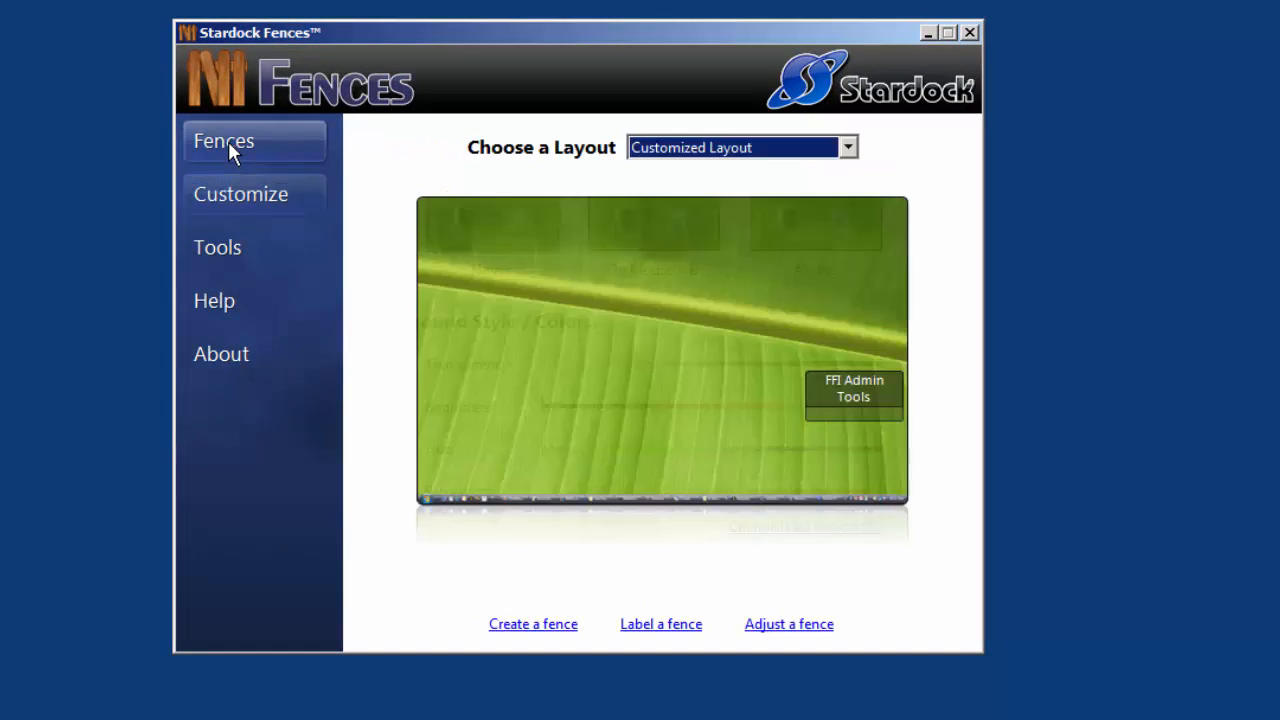
{"action": "left_click", "coordinate": [547, 625]}
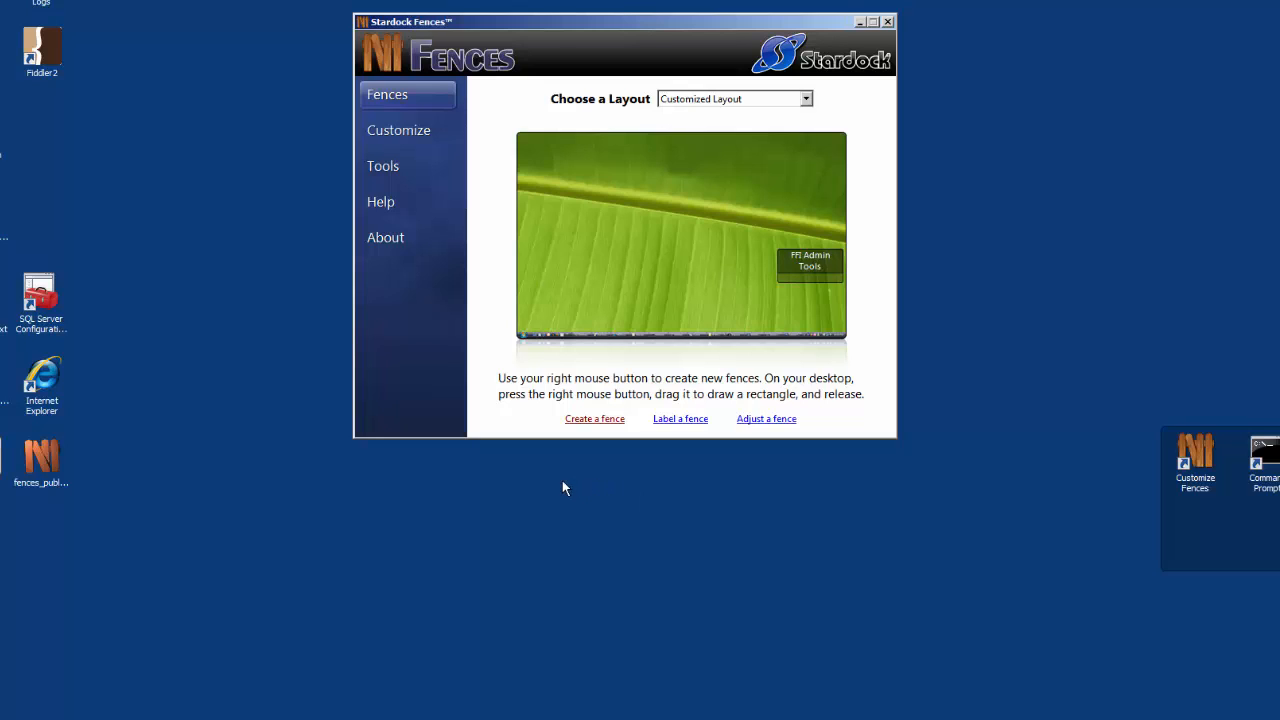
{"action": "left_click_drag", "start_coordinate": [562, 480], "coordinate": [890, 632]}
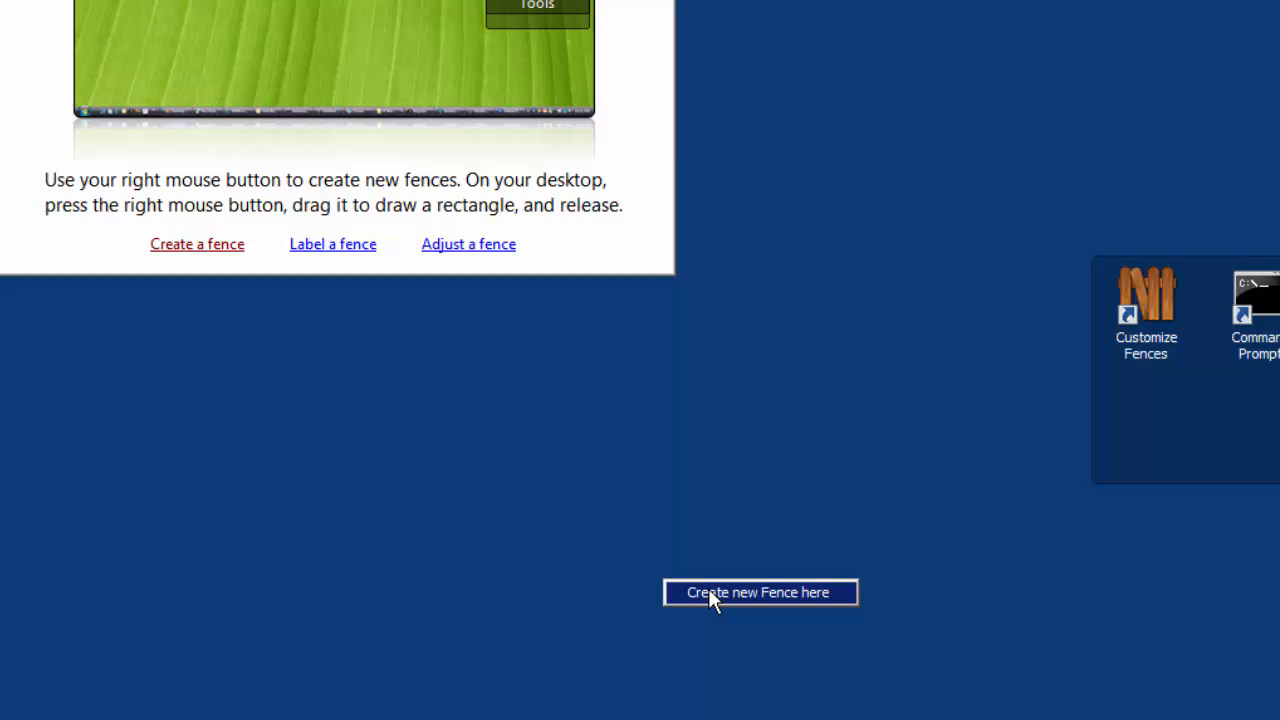
{"action": "left_click", "coordinate": [710, 592]}
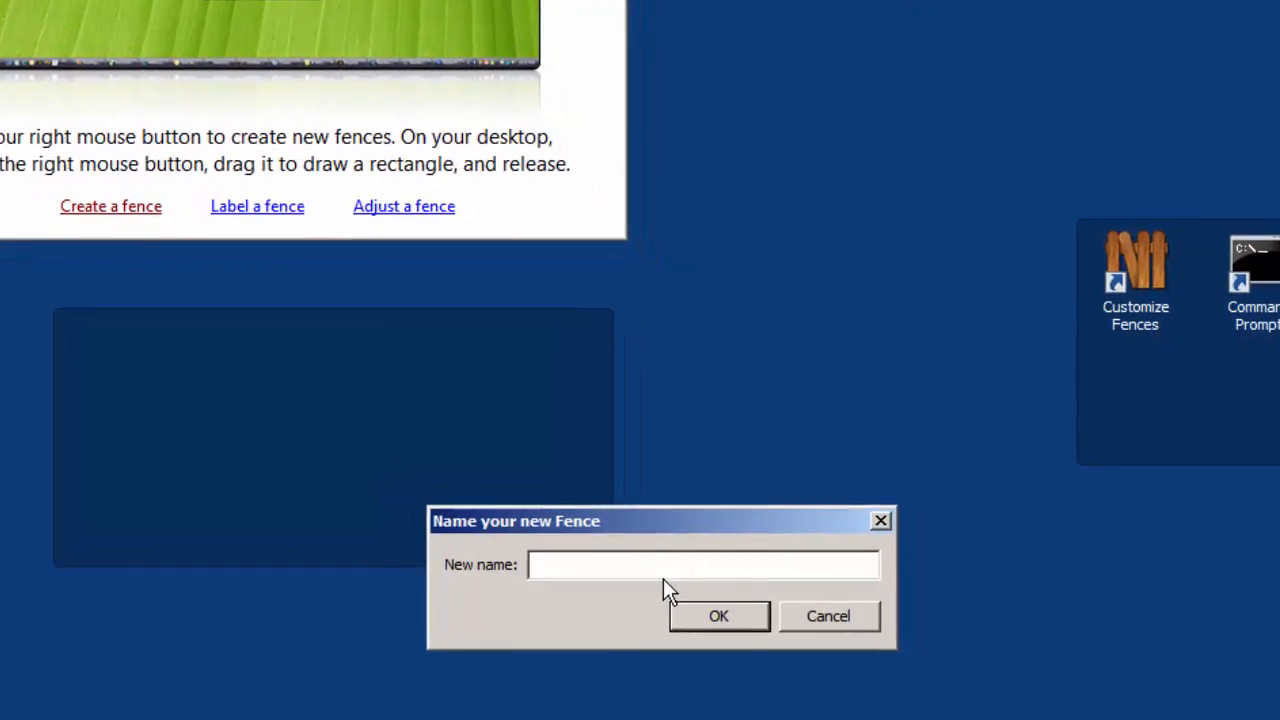
{"action": "type", "text": "Int"}
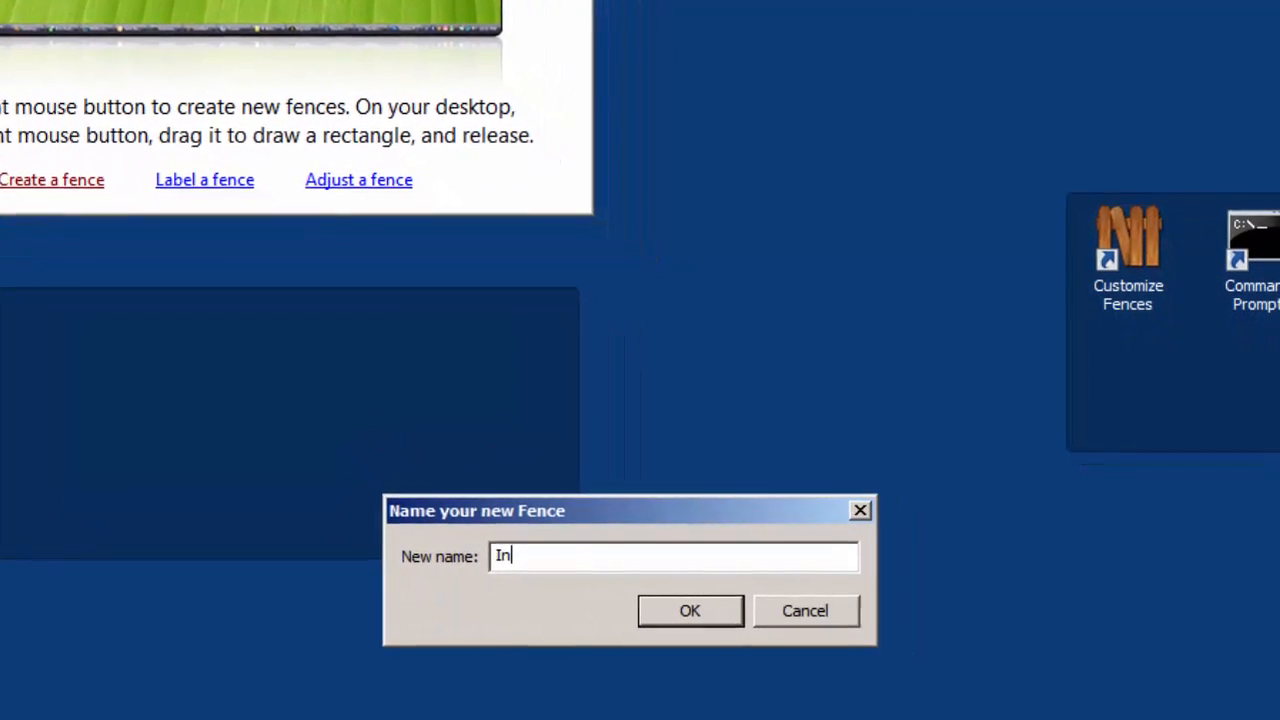
{"action": "type", "text": "ernet "}
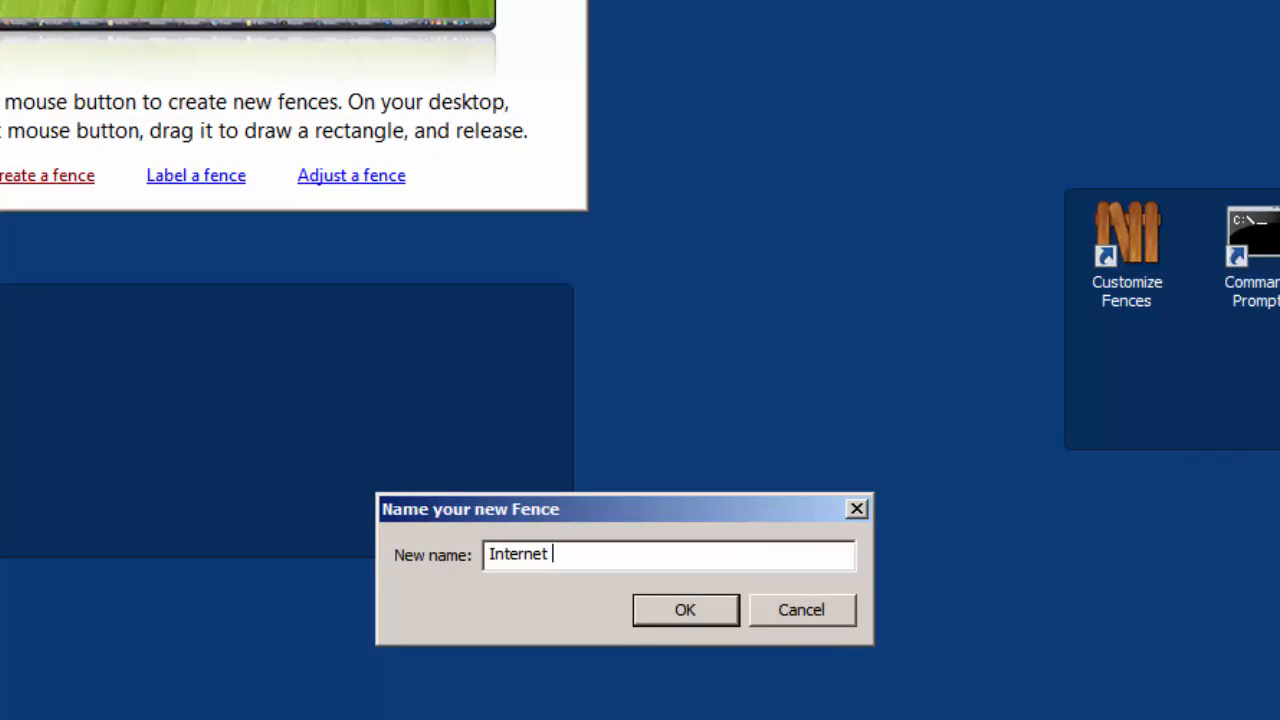
{"action": "type", "text": "Tools"}
{"action": "left_click", "coordinate": [645, 611]}
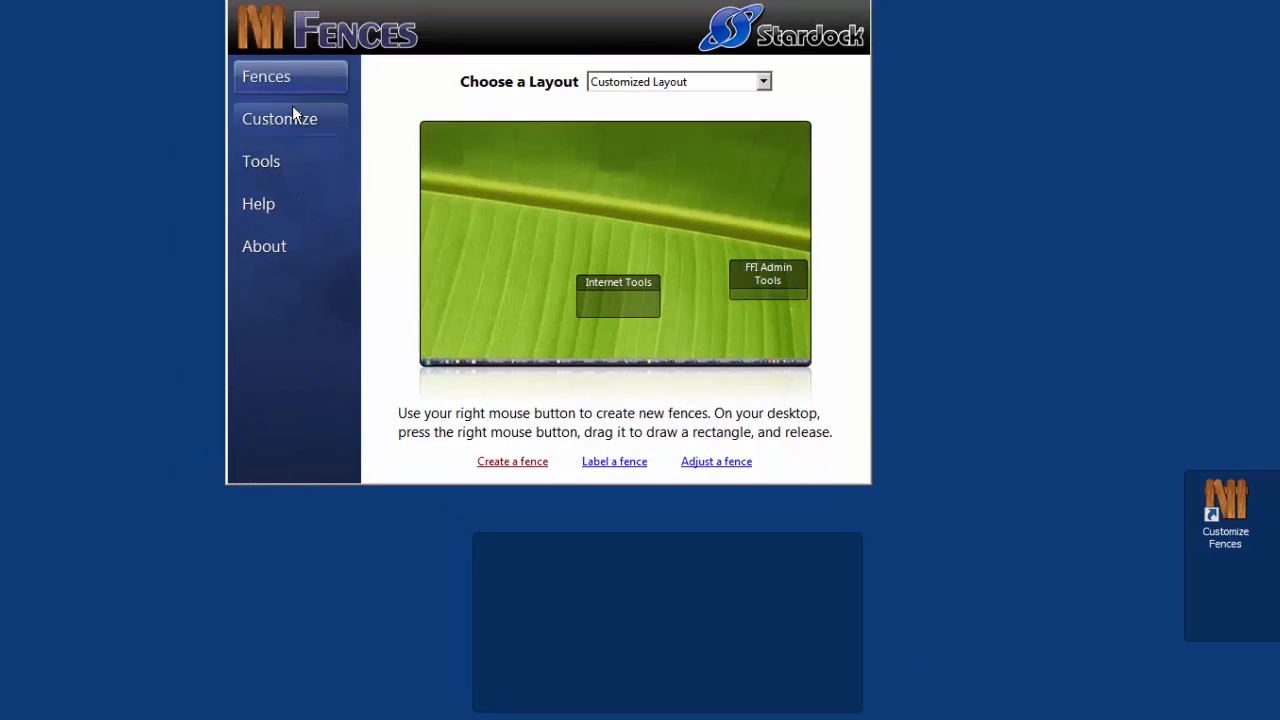
Set the fence labels to always show in the customization settings
{"action": "left_click", "coordinate": [171, 25]}
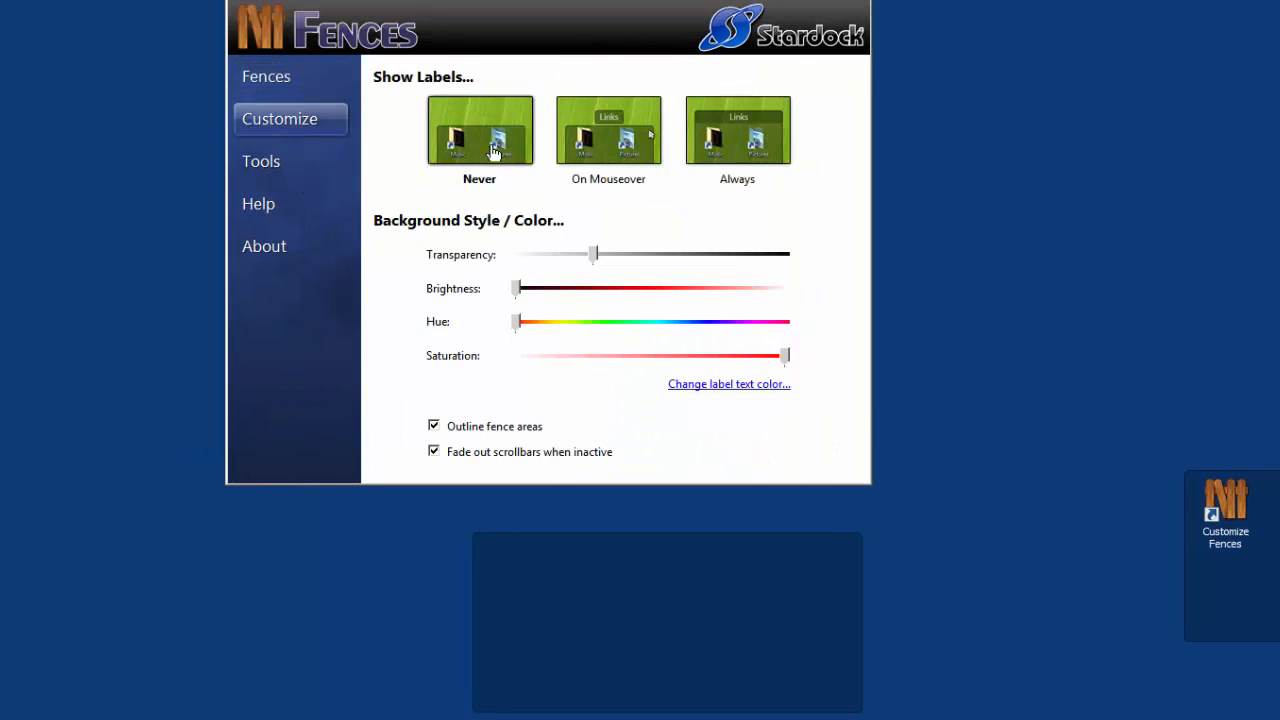
{"action": "left_click", "coordinate": [729, 144]}
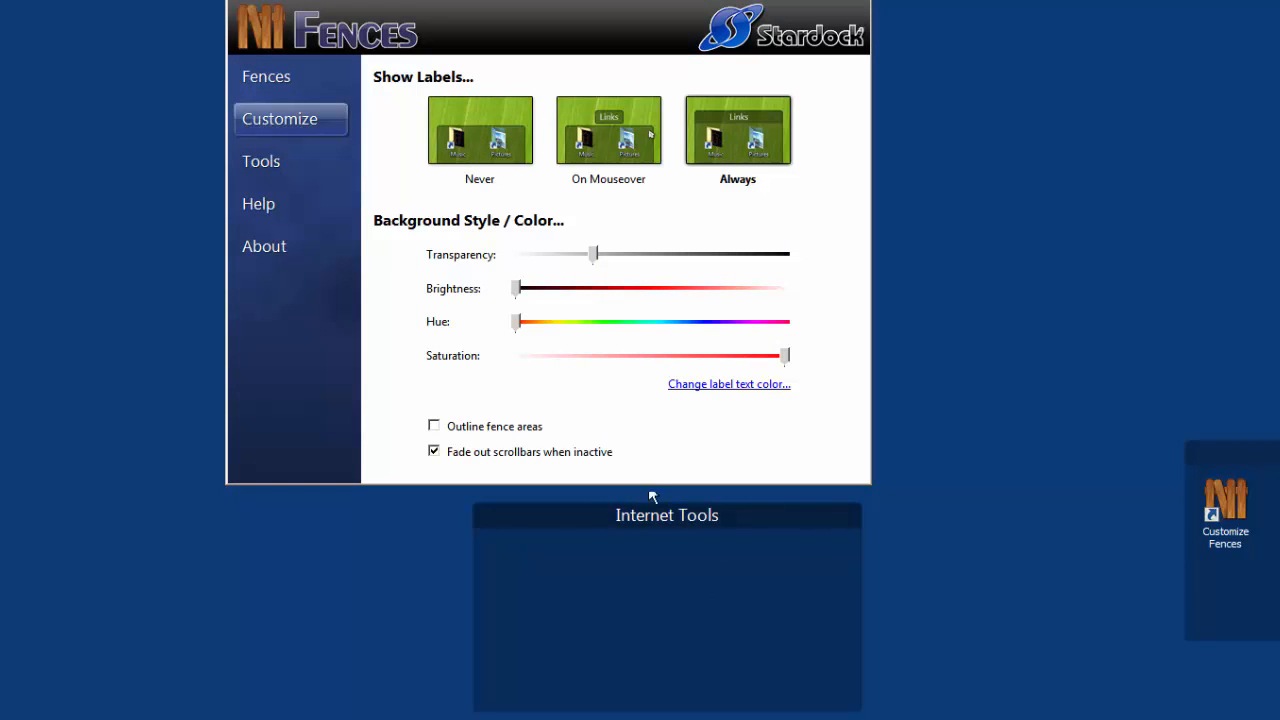
Set the fence labels to never show, turn on outlining of fence areas, and minimize the settings window
{"action": "left_click", "coordinate": [472, 166]}
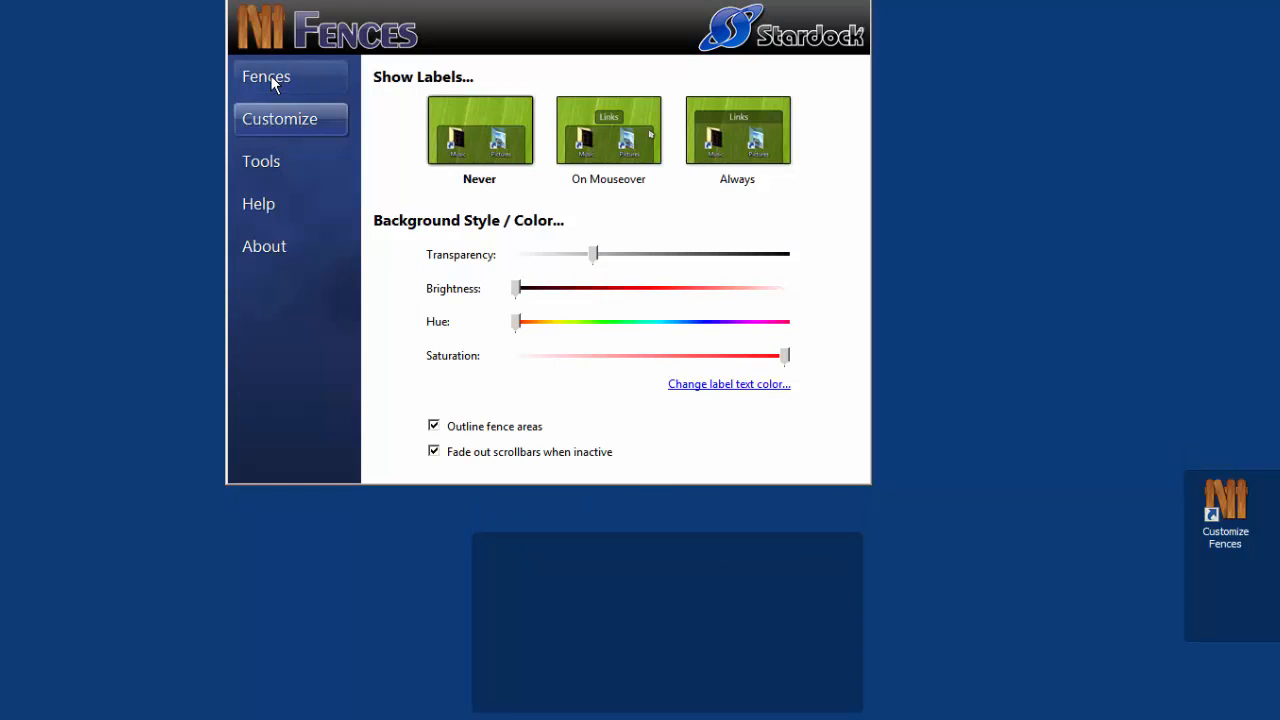
{"action": "left_click", "coordinate": [833, 2]}
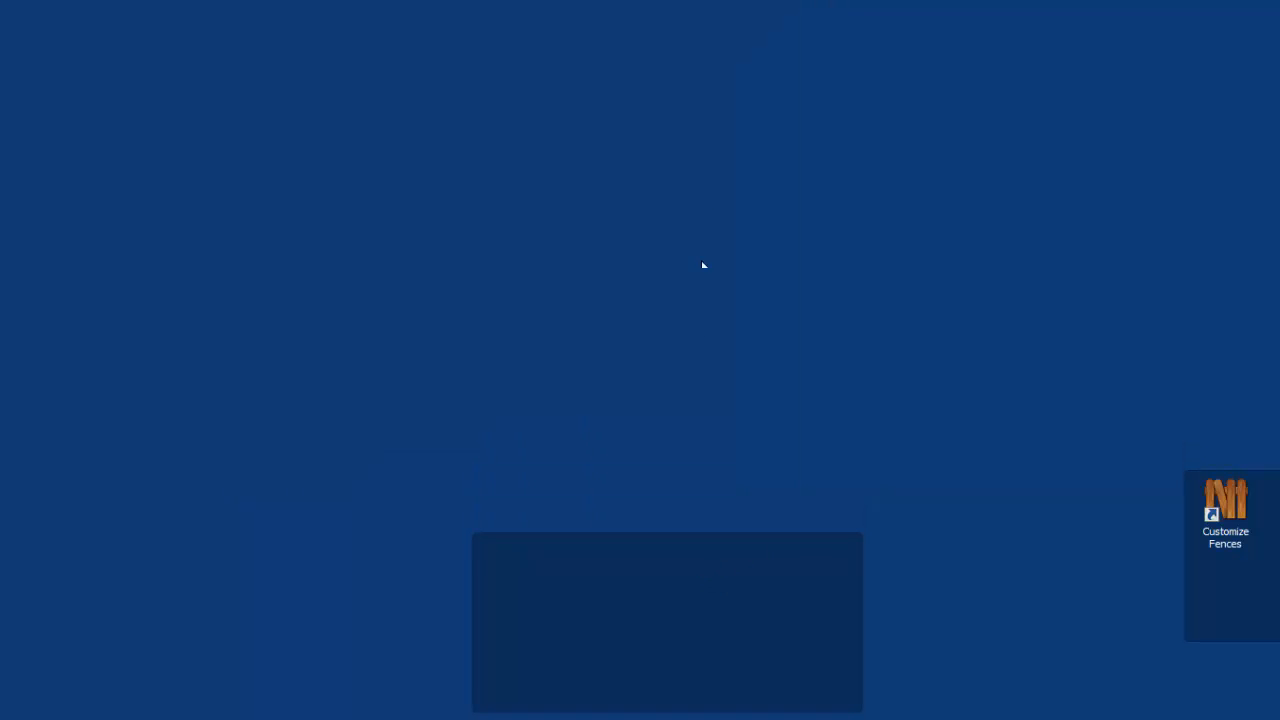
Move the empty fence to the upper desktop area and place the Internet Explorer, SQL Server Configuration Manager and Connexion shortcuts in it
{"action": "left_click_drag", "start_coordinate": [658, 545], "coordinate": [387, 42]}
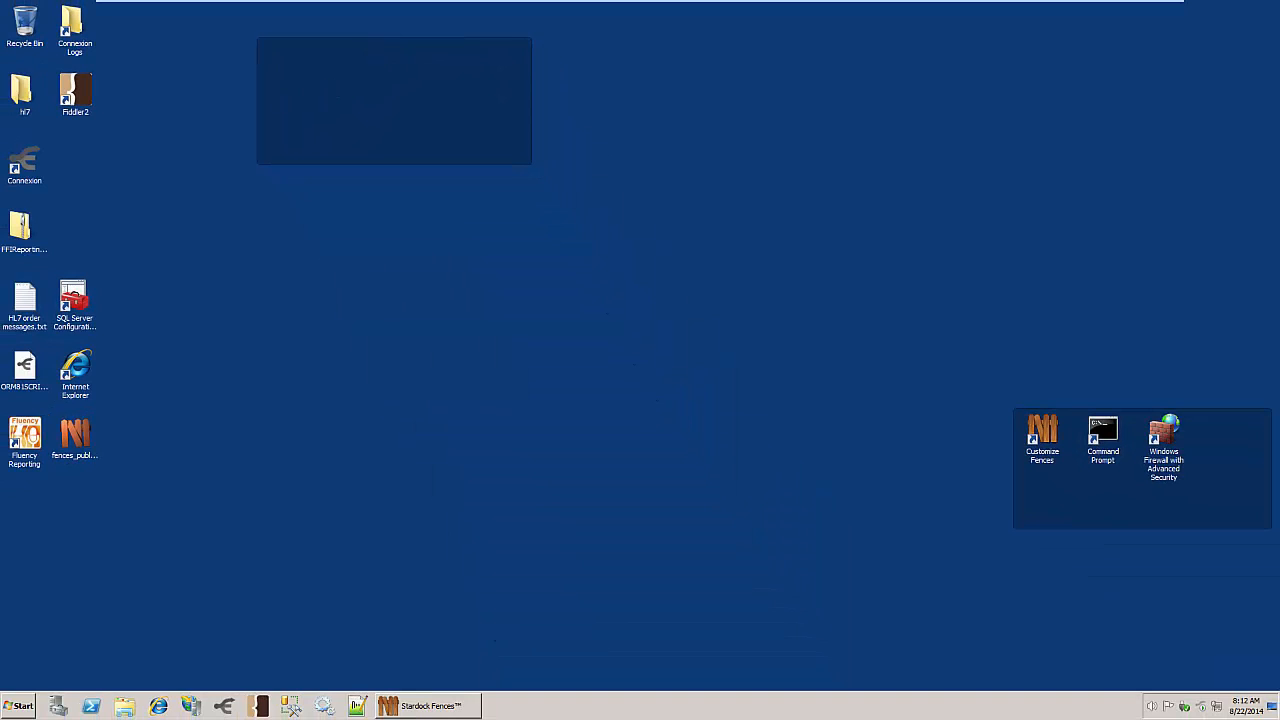
{"action": "left_click_drag", "start_coordinate": [72, 378], "coordinate": [280, 65]}
{"action": "left_click_drag", "start_coordinate": [72, 300], "coordinate": [335, 75]}
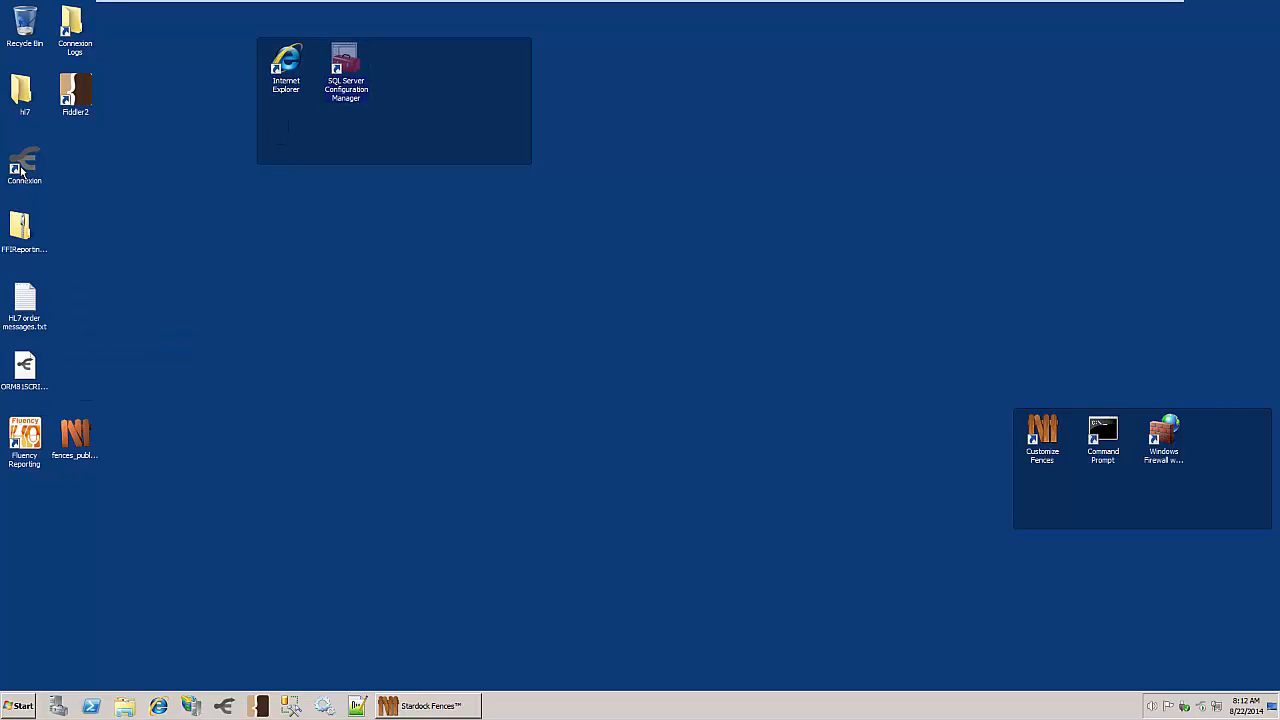
{"action": "left_click_drag", "start_coordinate": [20, 170], "coordinate": [410, 66]}
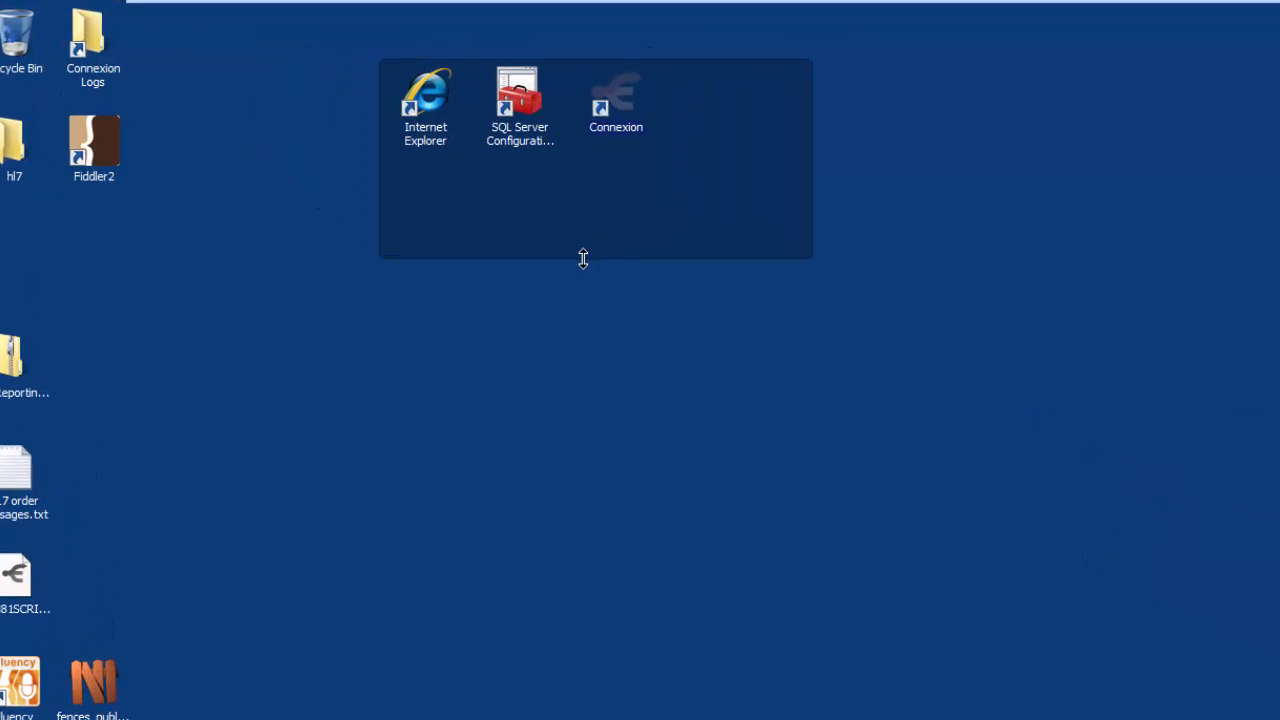
Shrink the Internet Explorer fence's height and width to fit its three icons, and move it closer to the desktop's upper edge
{"action": "left_click_drag", "start_coordinate": [583, 258], "coordinate": [598, 172]}
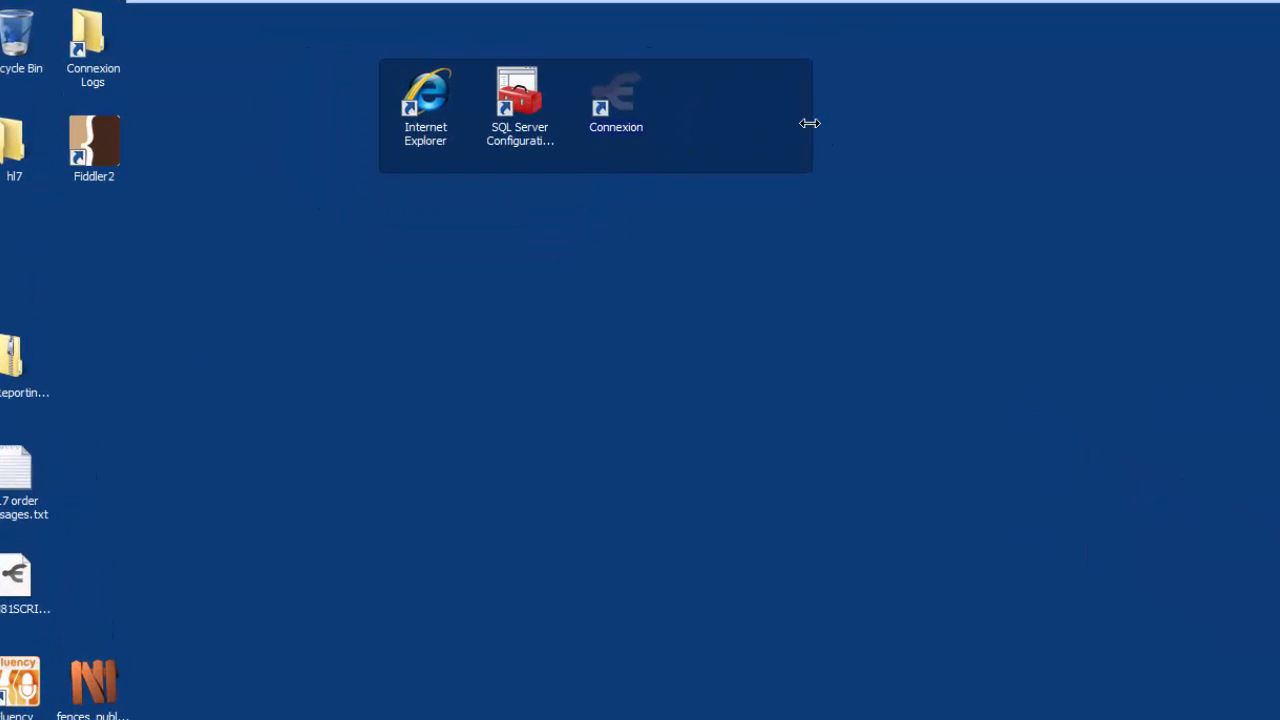
{"action": "left_click_drag", "start_coordinate": [810, 123], "coordinate": [674, 117]}
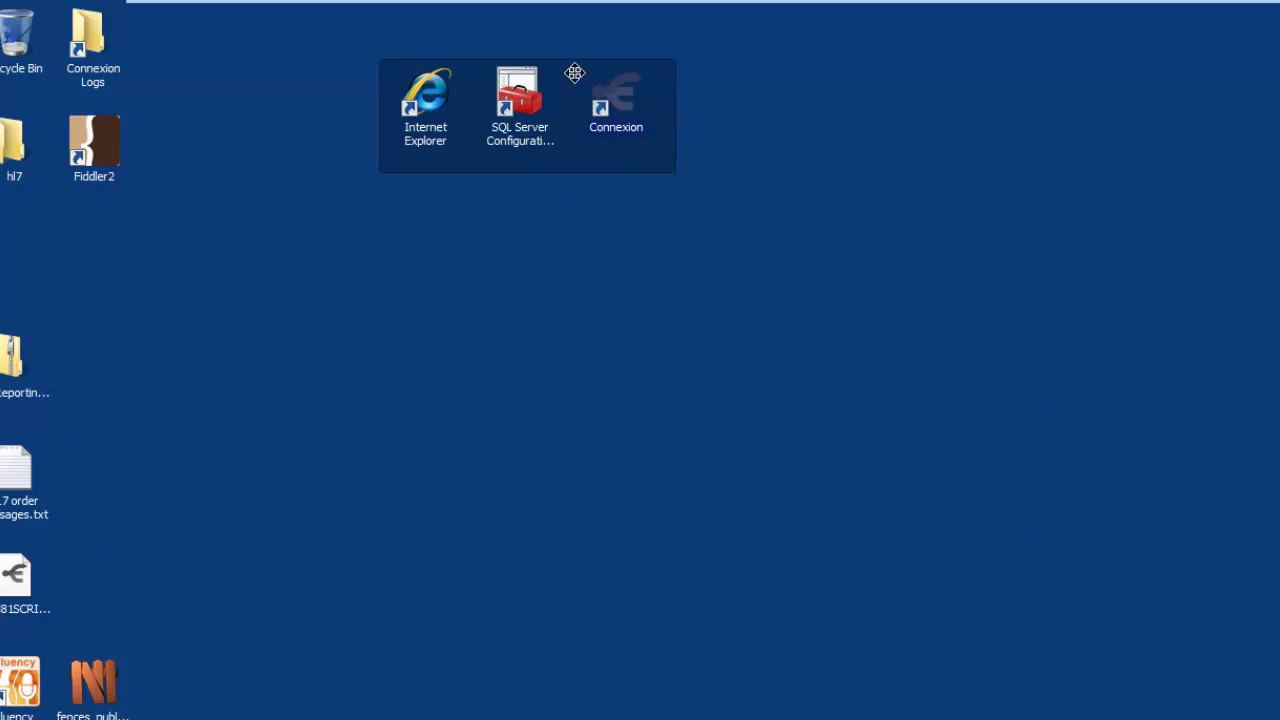
{"action": "left_click_drag", "start_coordinate": [575, 73], "coordinate": [657, 44]}
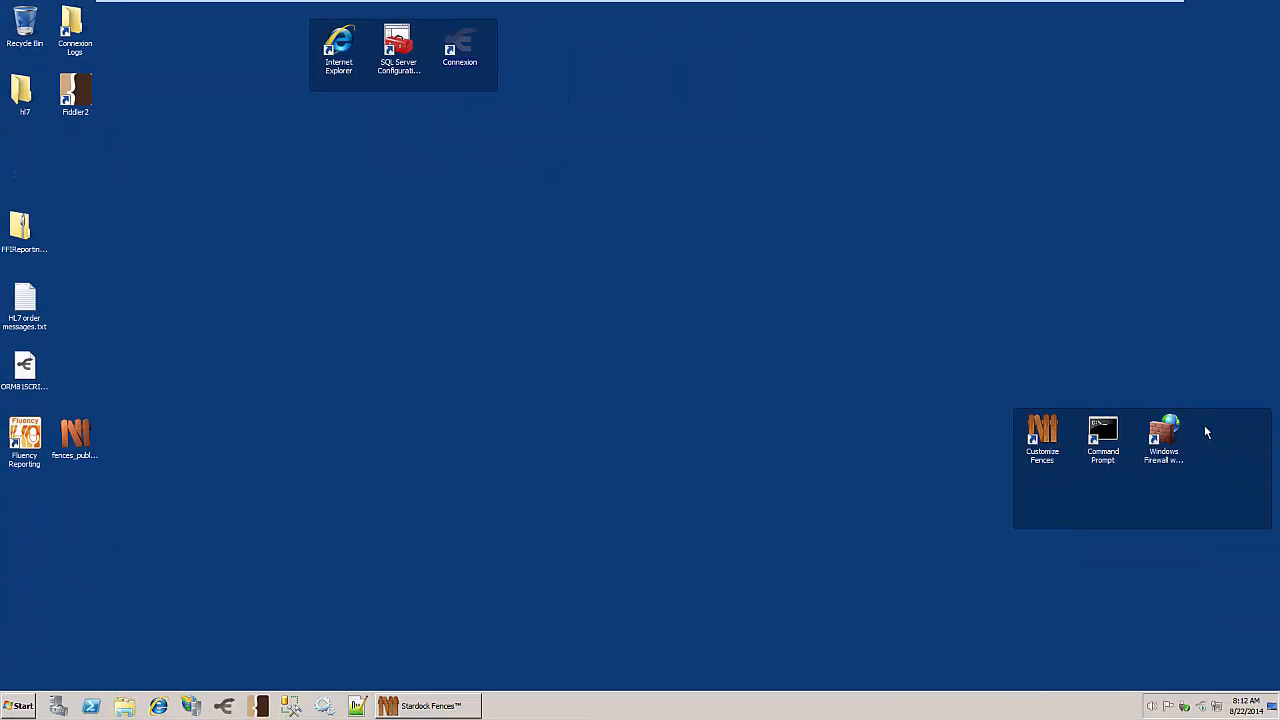
Move the Customize Fences fence beside the Internet Explorer fence and shrink it to fit its single row of icons
{"action": "left_click_drag", "start_coordinate": [1200, 410], "coordinate": [728, 20]}
{"action": "left_click_drag", "start_coordinate": [797, 140], "coordinate": [746, 93]}
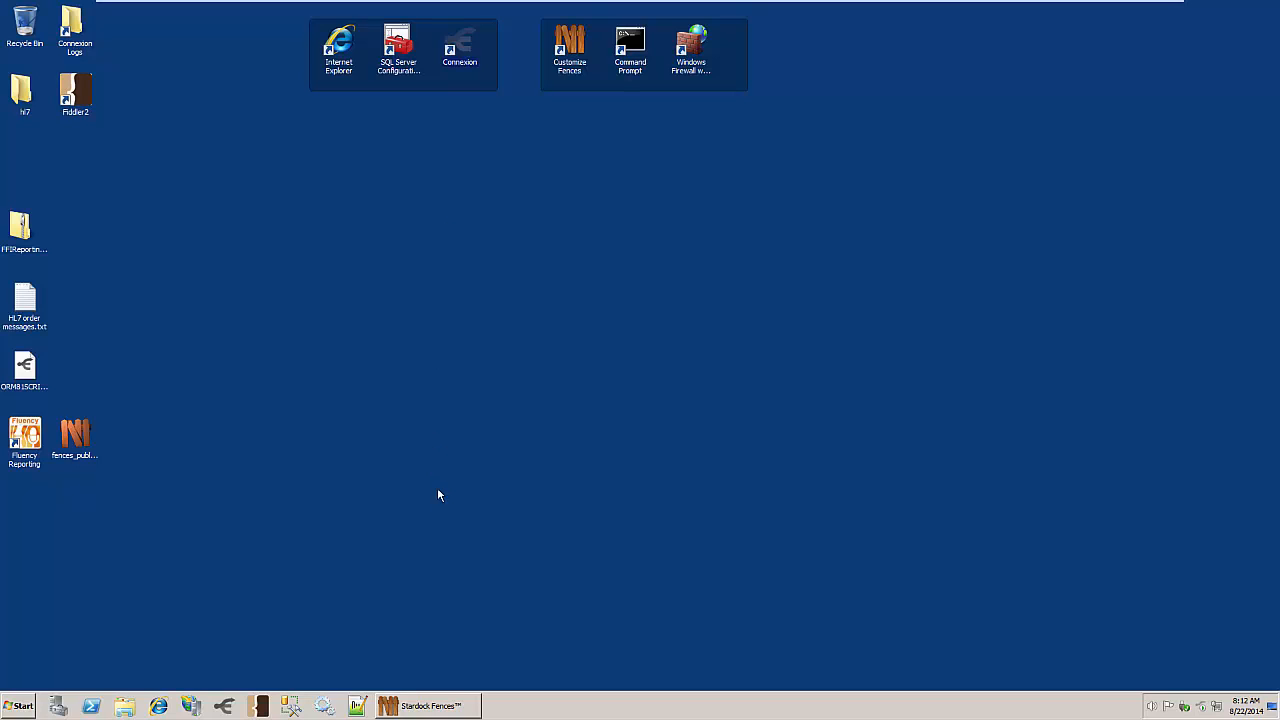
Reopen the Fences settings and take a snapshot of the current layout named "Friday, August 22, 2014"
{"action": "mouse_move", "coordinate": [438, 708]}
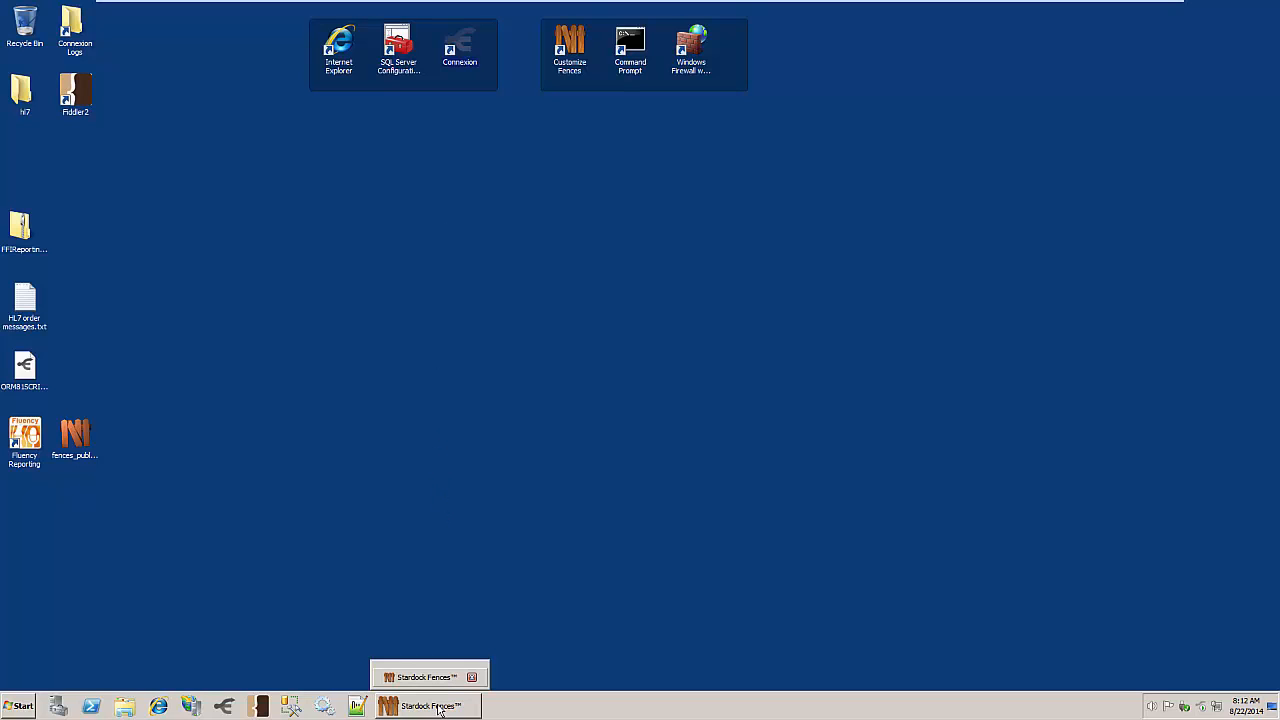
{"action": "left_click", "coordinate": [438, 708]}
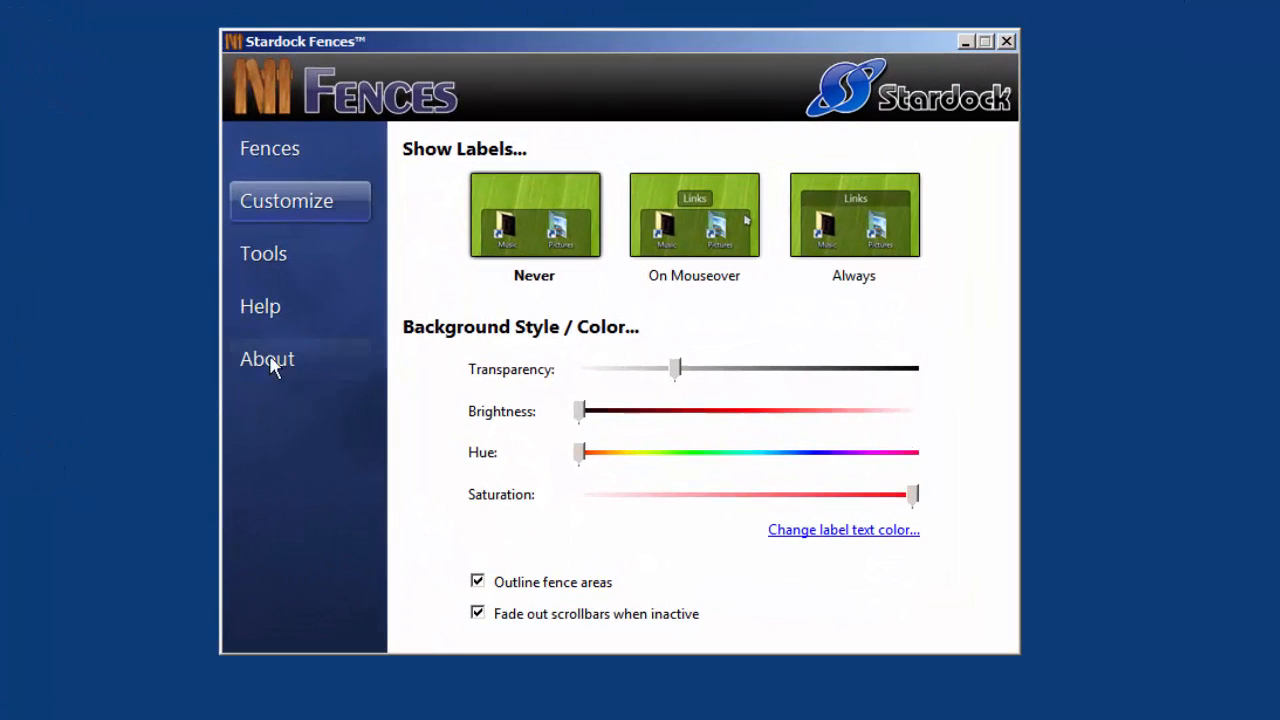
{"action": "left_click", "coordinate": [289, 263]}
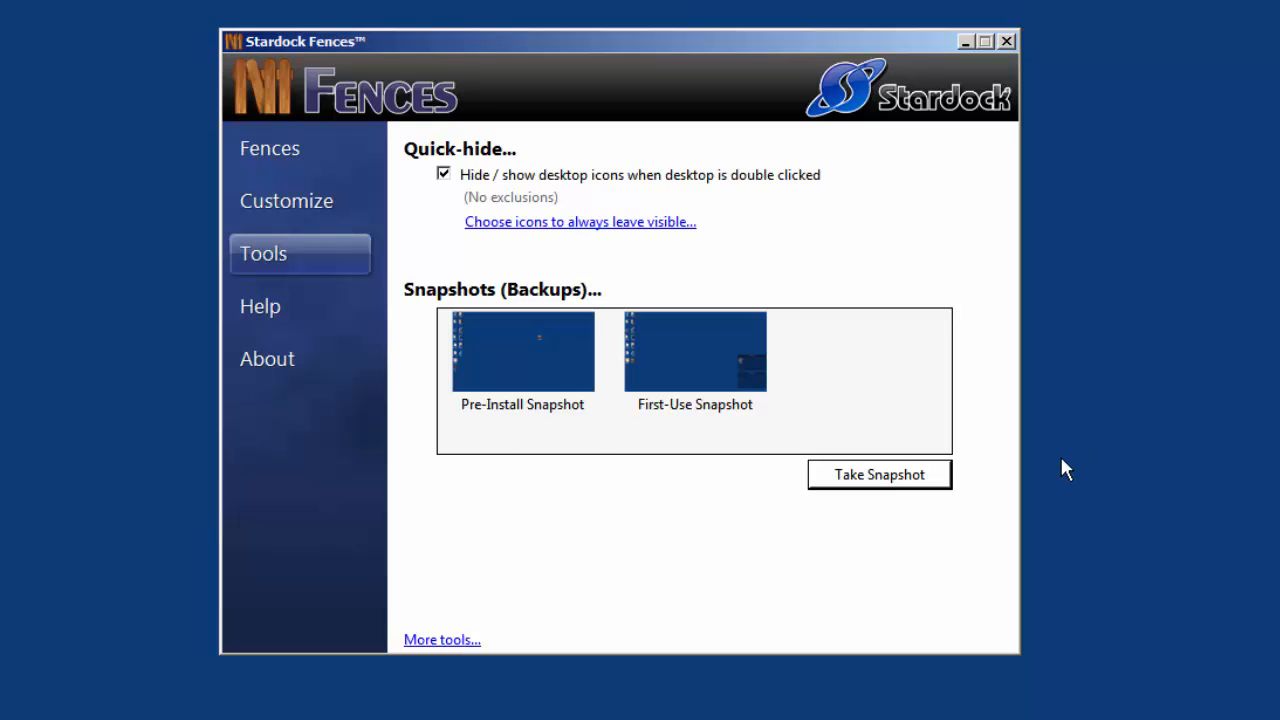
{"action": "left_click", "coordinate": [892, 488]}
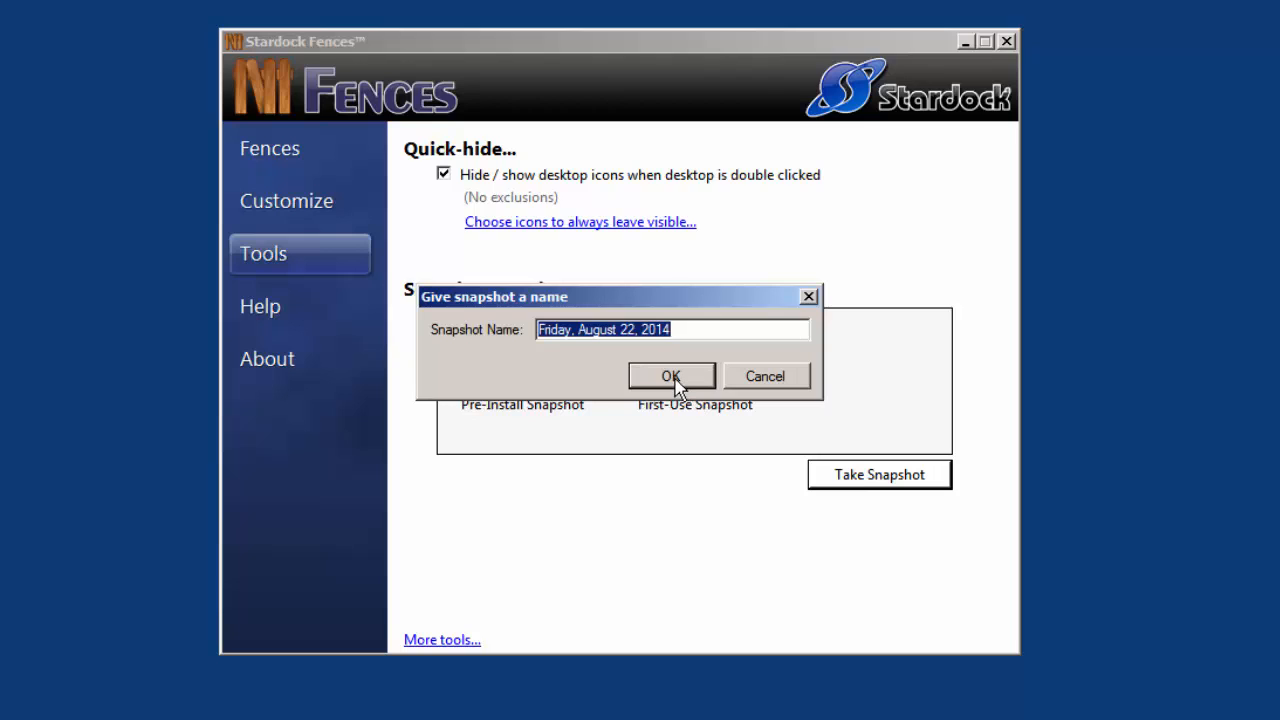
{"action": "left_click", "coordinate": [676, 386]}
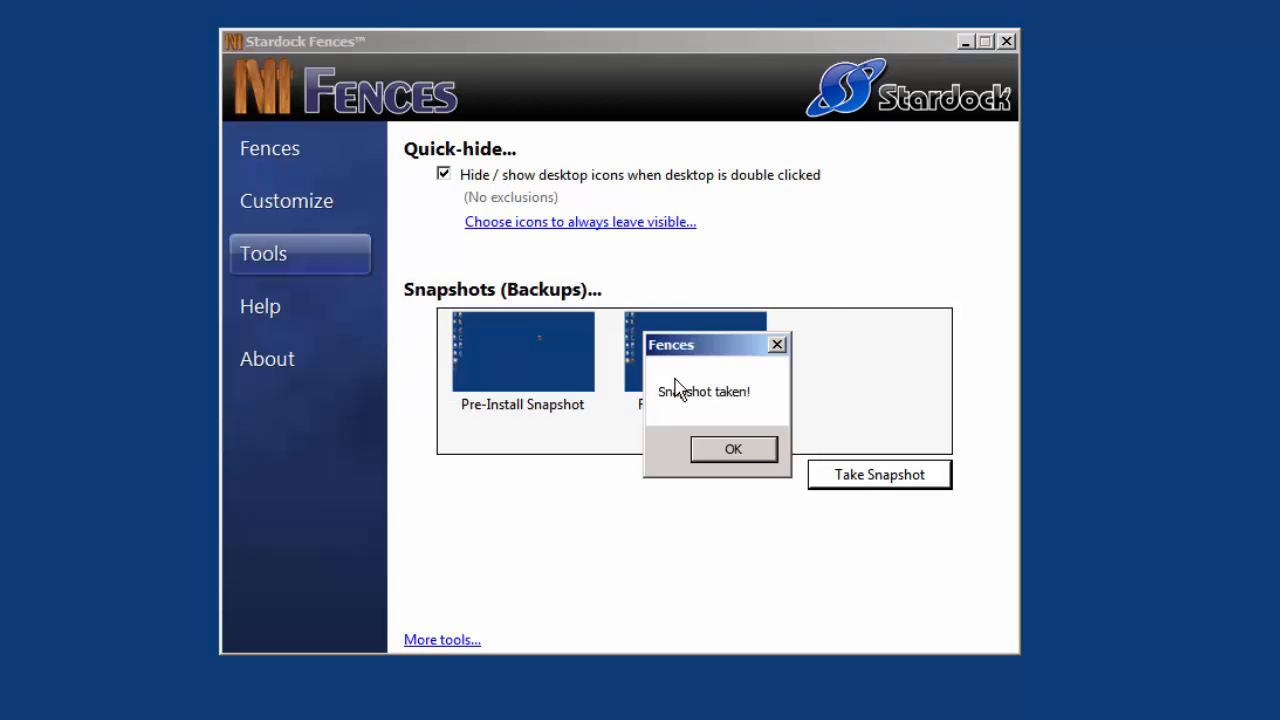
{"action": "left_click", "coordinate": [737, 453]}
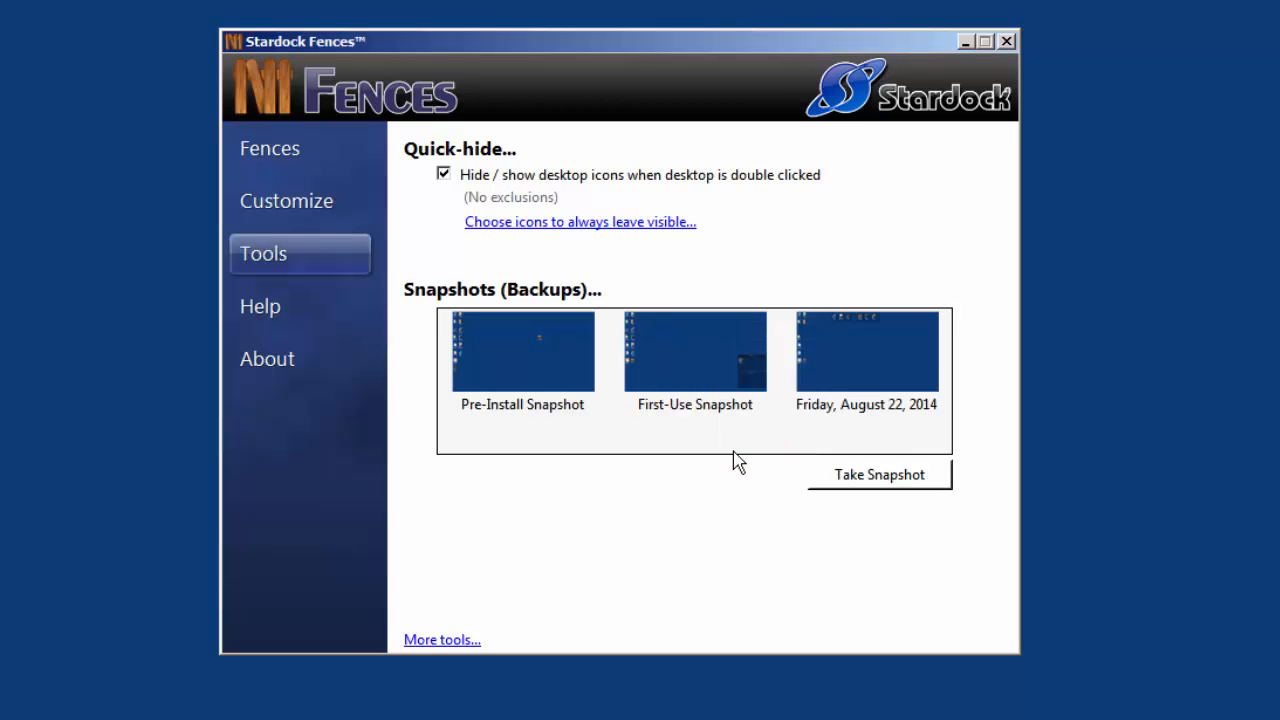
Preview the "Friday, August 22, 2014" snapshot and close the preview without restoring it
{"action": "double_click", "coordinate": [879, 358]}
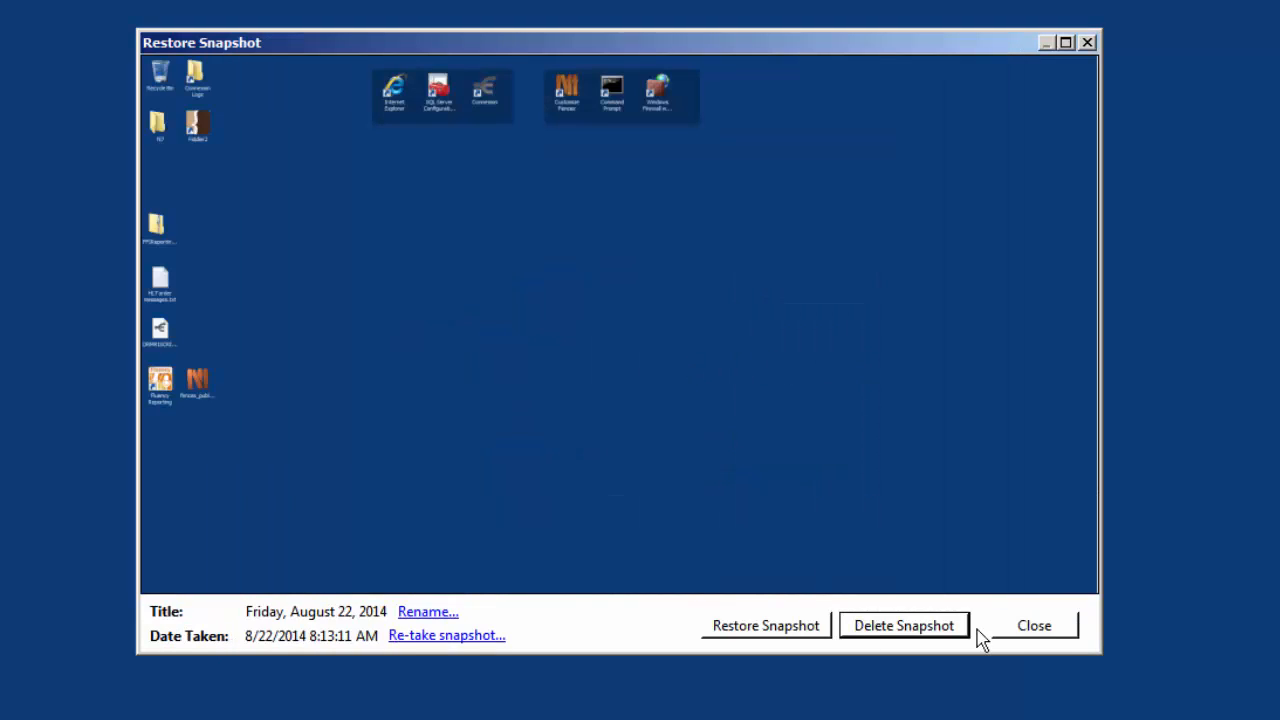
{"action": "left_click", "coordinate": [1045, 634]}
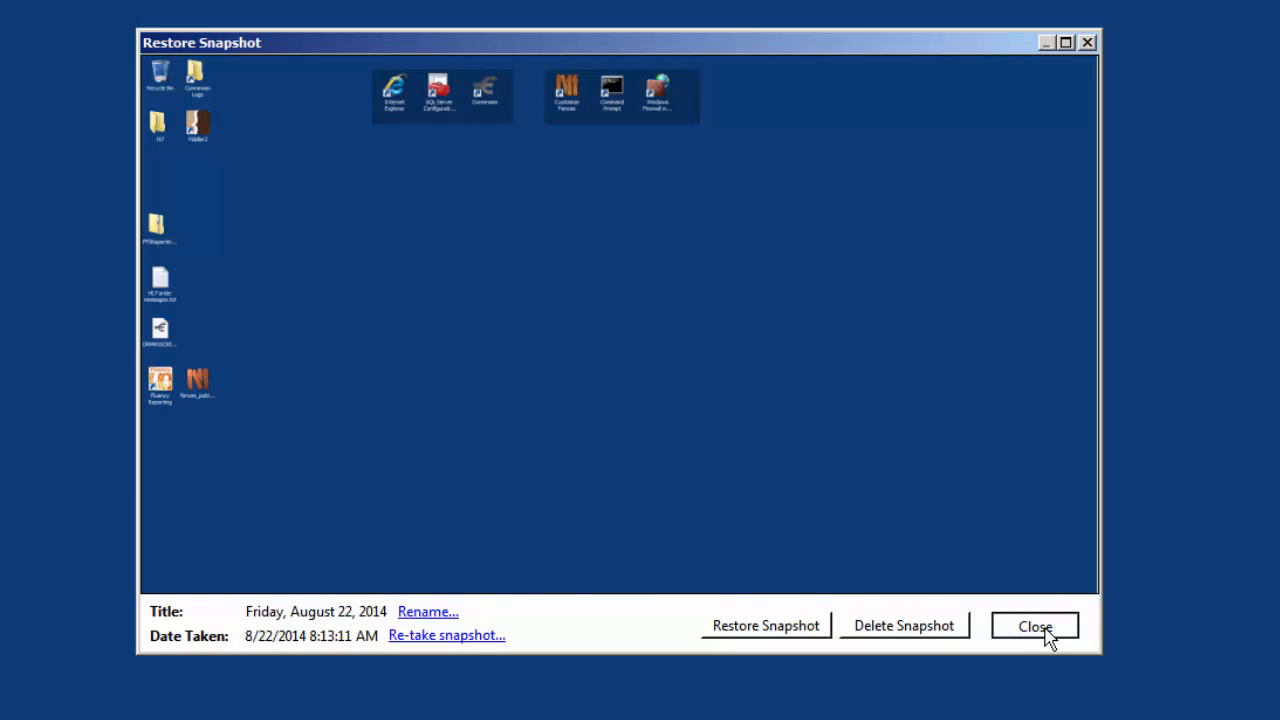
{"action": "left_click", "coordinate": [1045, 634]}
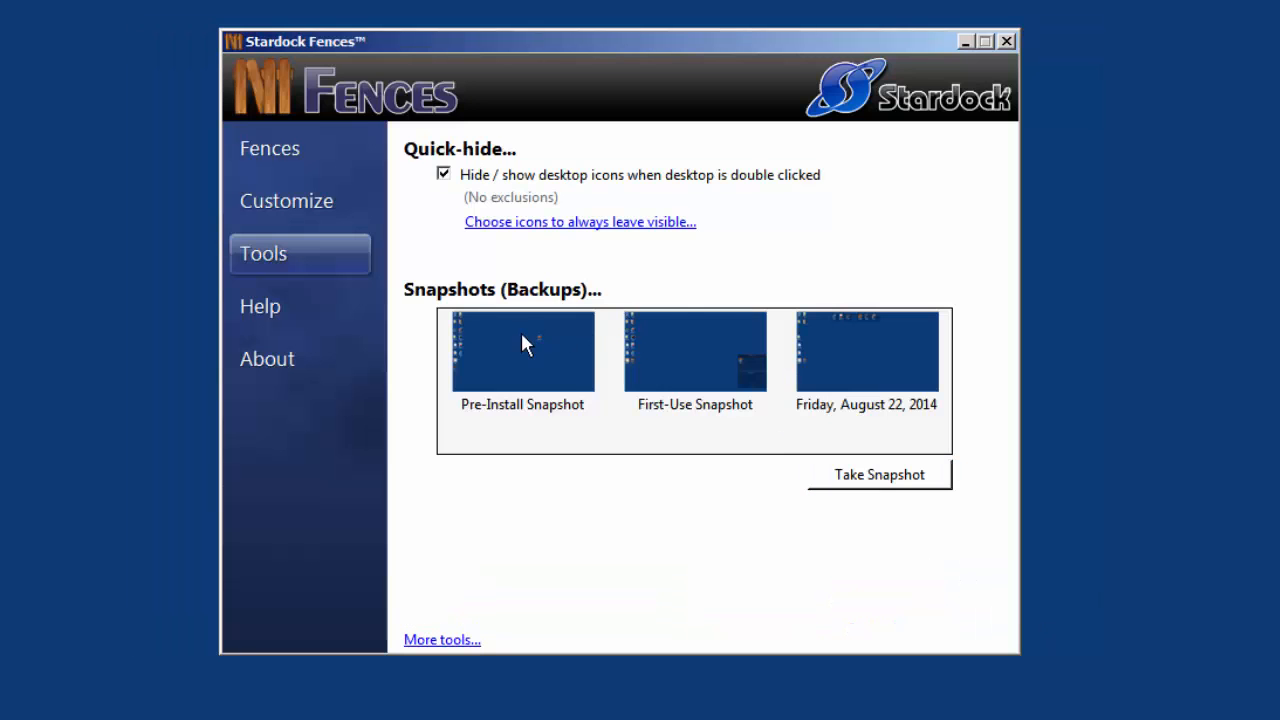
Restore the First-Use Snapshot, taking a new snapshot of the current configuration before restoring
{"action": "double_click", "coordinate": [673, 353]}
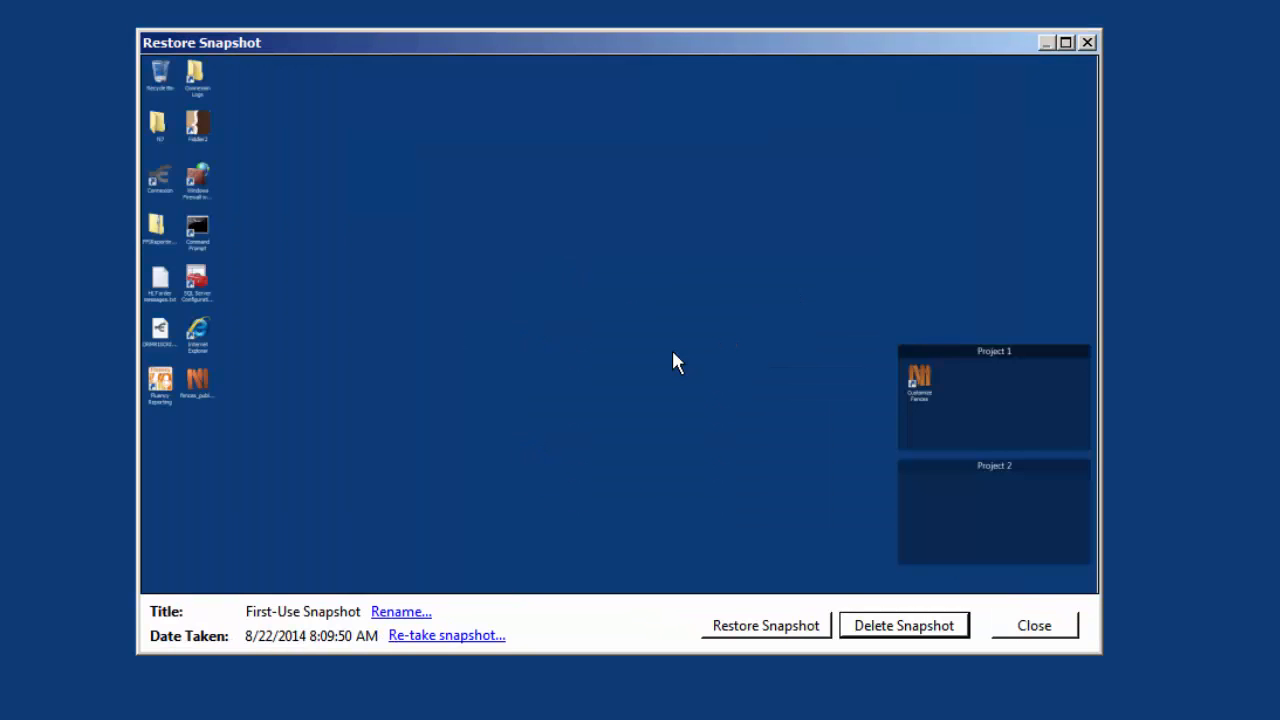
{"action": "left_click", "coordinate": [745, 628]}
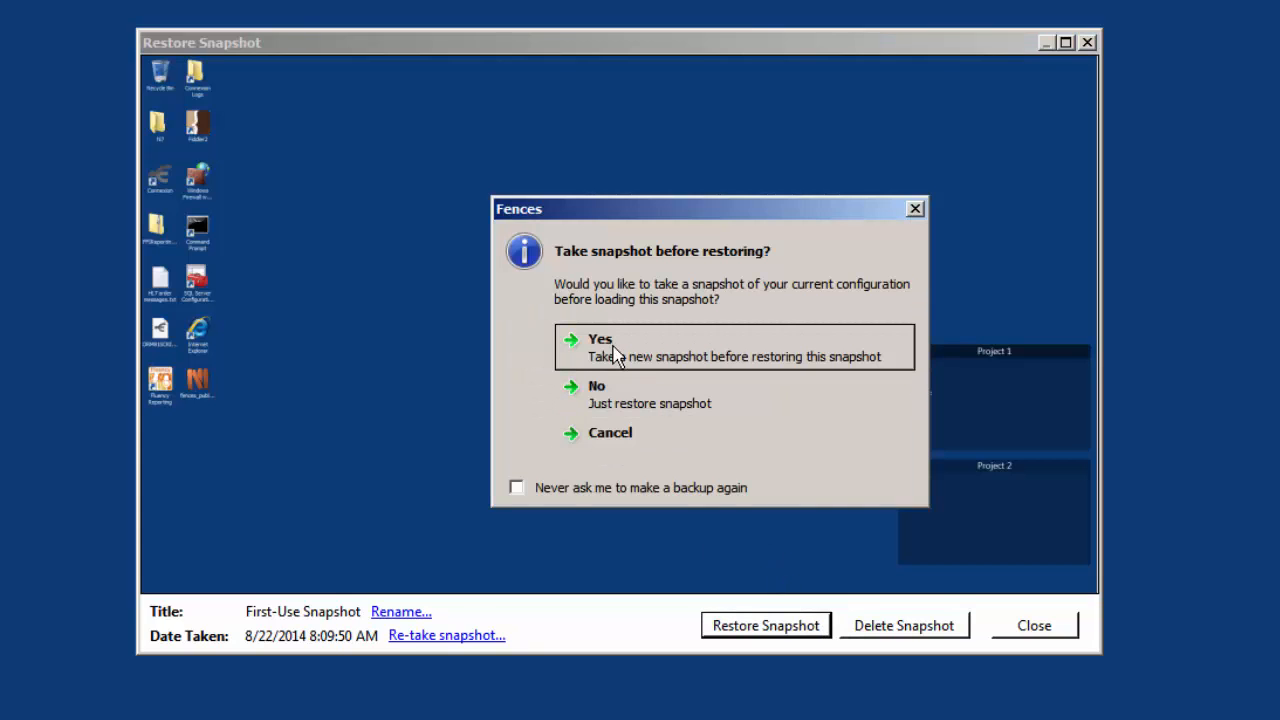
{"action": "left_click", "coordinate": [614, 356]}
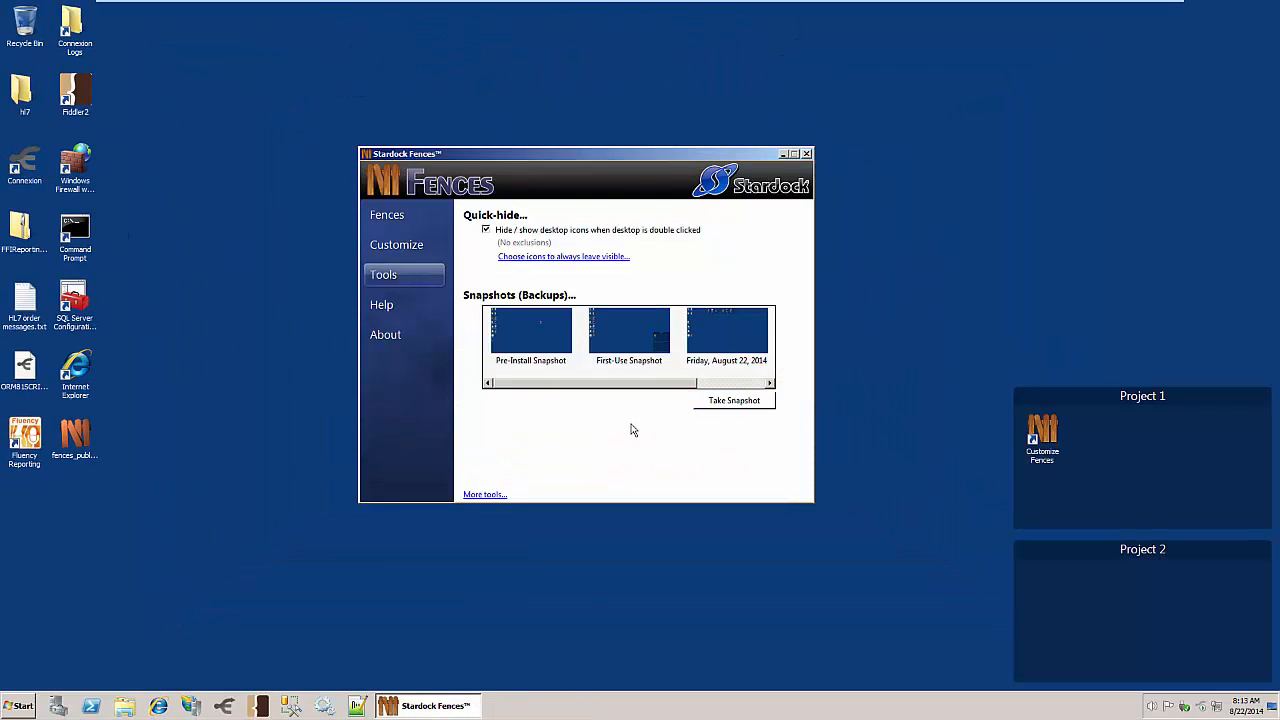
Restore the "Friday, August 22, 2014" snapshot, backing up the current configuration with a new snapshot first
{"action": "left_click", "coordinate": [729, 322]}
{"action": "left_click", "coordinate": [658, 487]}
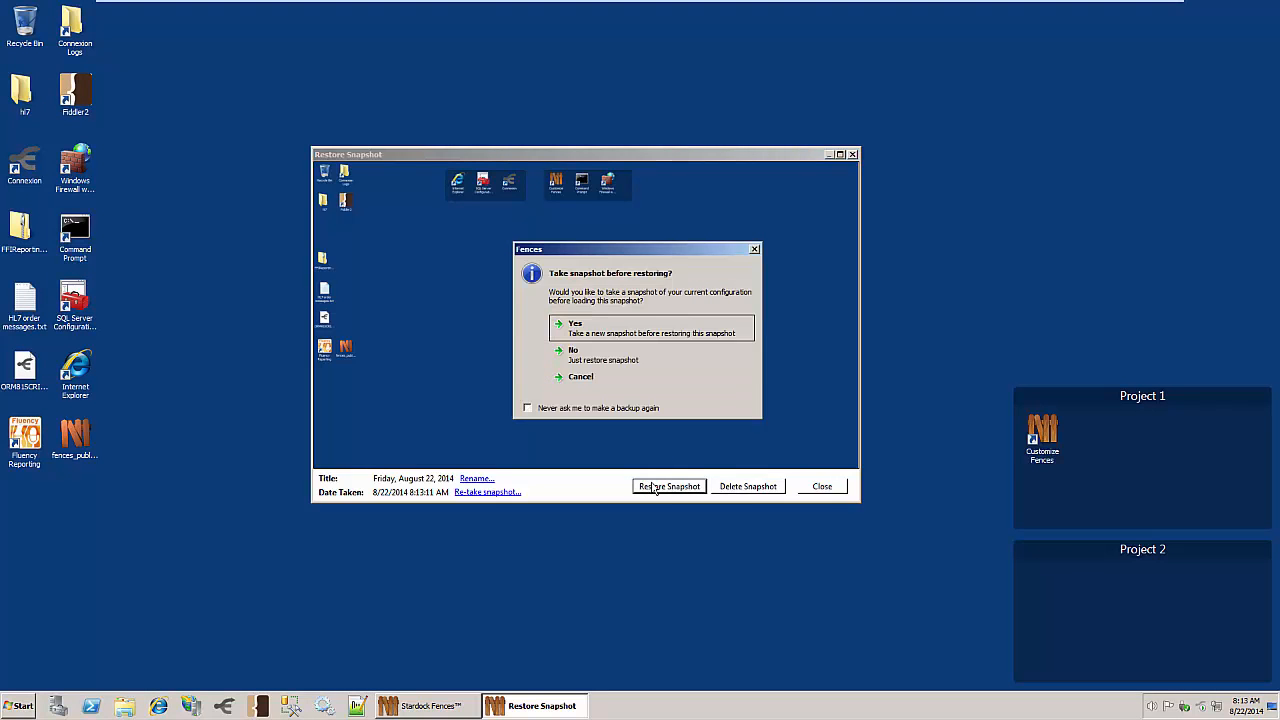
{"action": "left_click", "coordinate": [571, 334]}
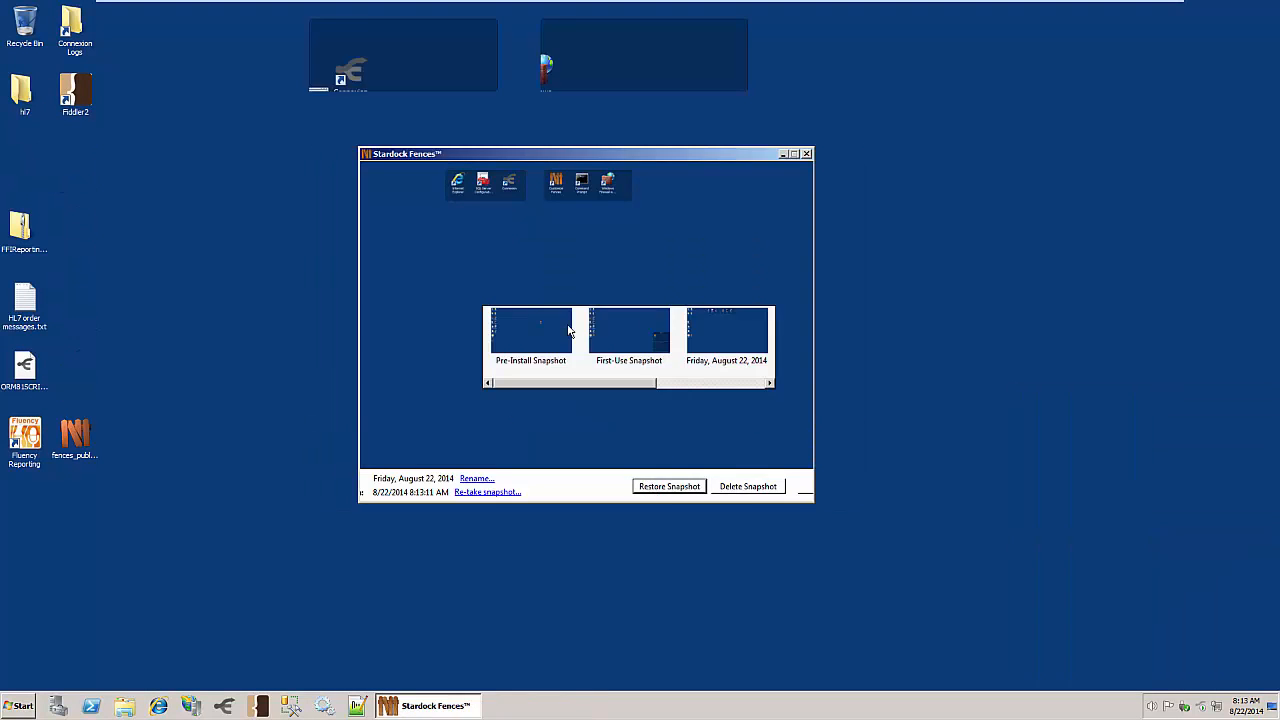